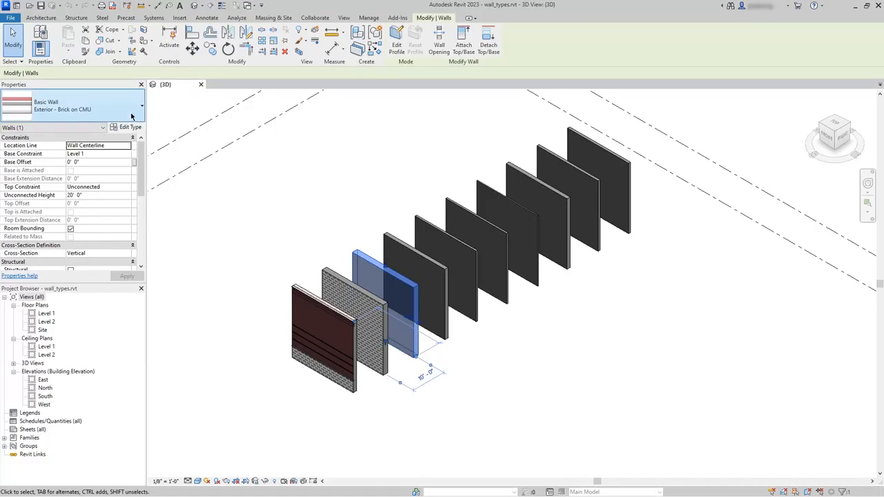
# - Duplicate the selected wall's Exterior - Brick on CMU type under the name Exterior - Brick on Metal Stud
pyautogui.click(131, 116)
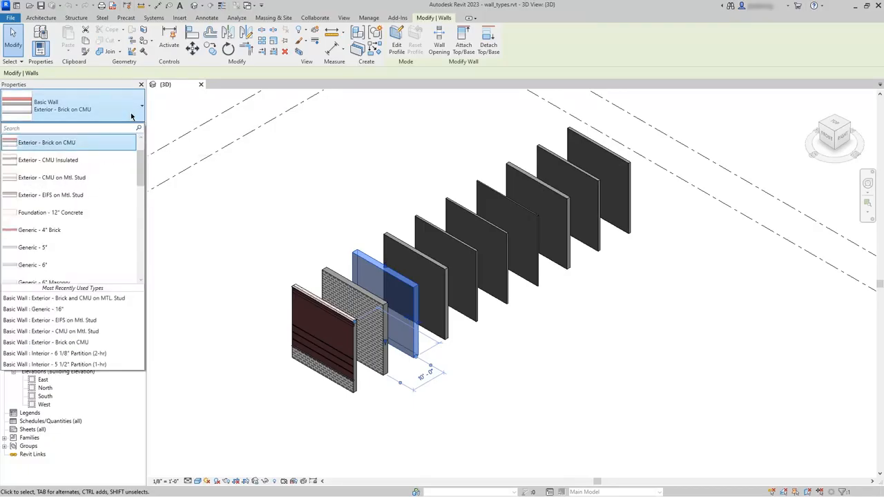
pyautogui.click(131, 116)
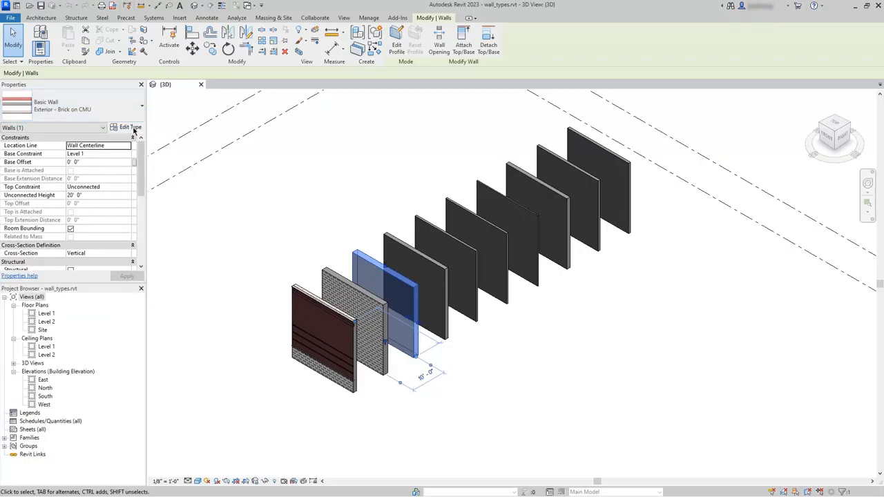
pyautogui.click(130, 129)
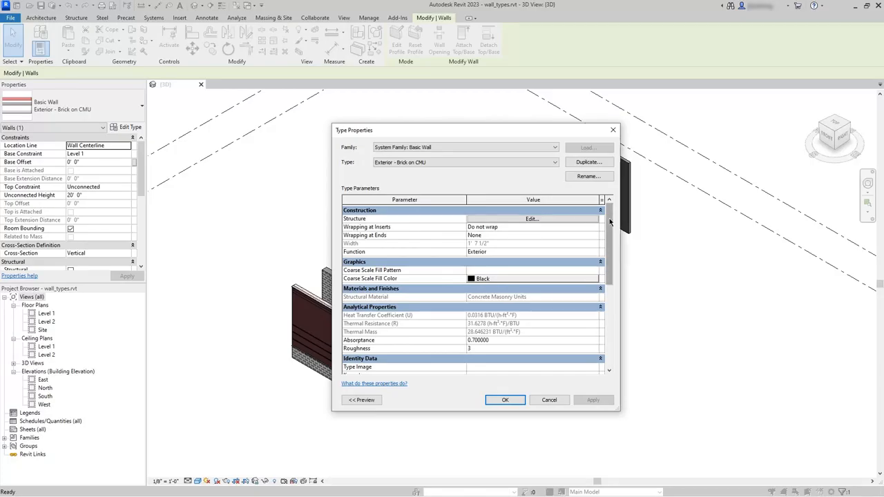
pyautogui.moveTo(609, 223)
pyautogui.mouseDown()
pyautogui.moveTo(610, 314)
pyautogui.moveTo(607, 215)
pyautogui.mouseUp()
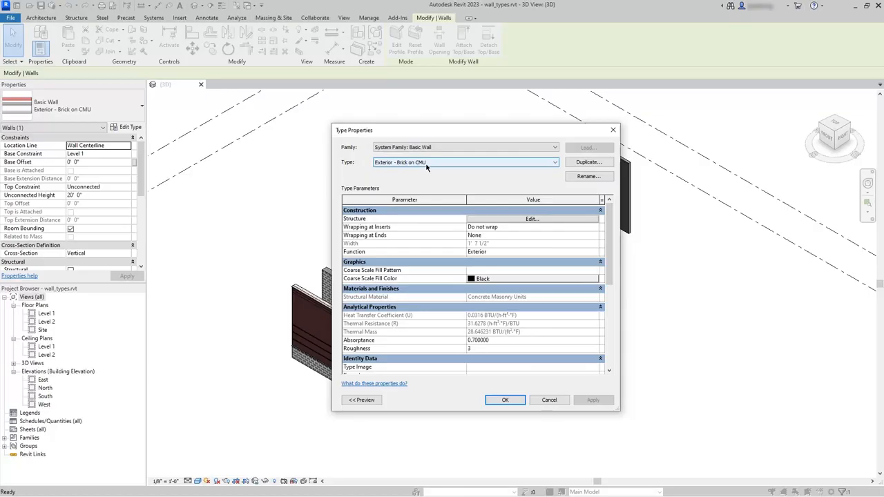
pyautogui.click(589, 162)
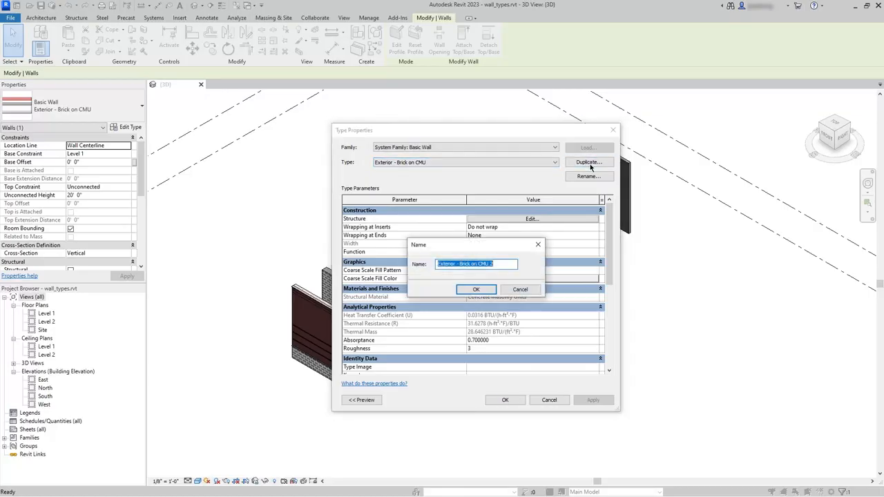
pyautogui.click(506, 266)
pyautogui.moveTo(506, 266); pyautogui.dragTo(478, 266)
pyautogui.write('Metal')
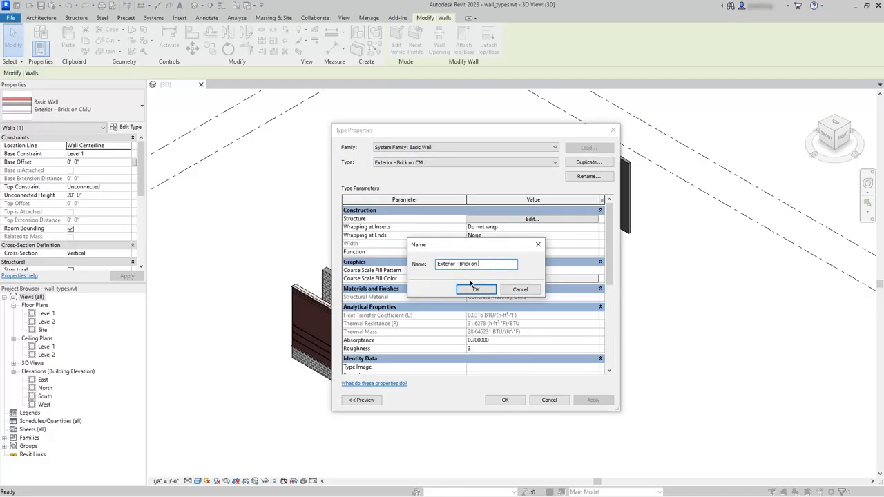
pyautogui.write(' Stud')
pyautogui.click(476, 290)
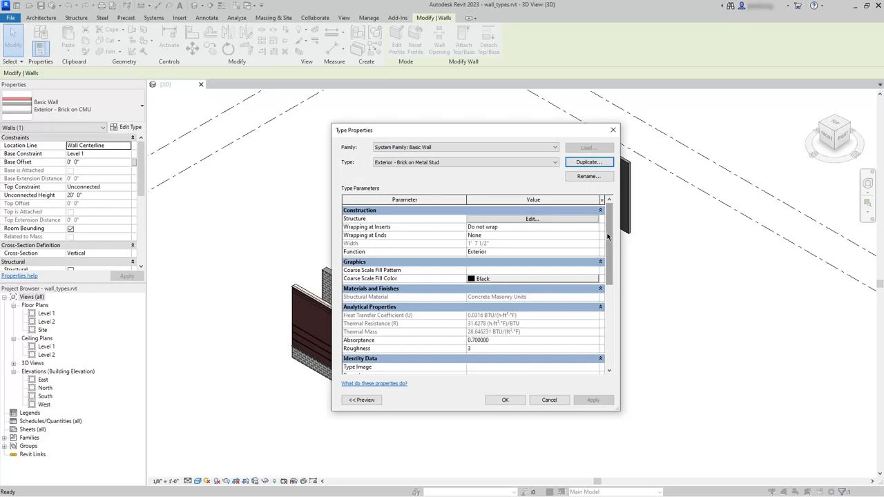
# - Open the new wall type's structure and examine its layers and core boundaries, with the assembly preview displayed
pyautogui.click(544, 220)
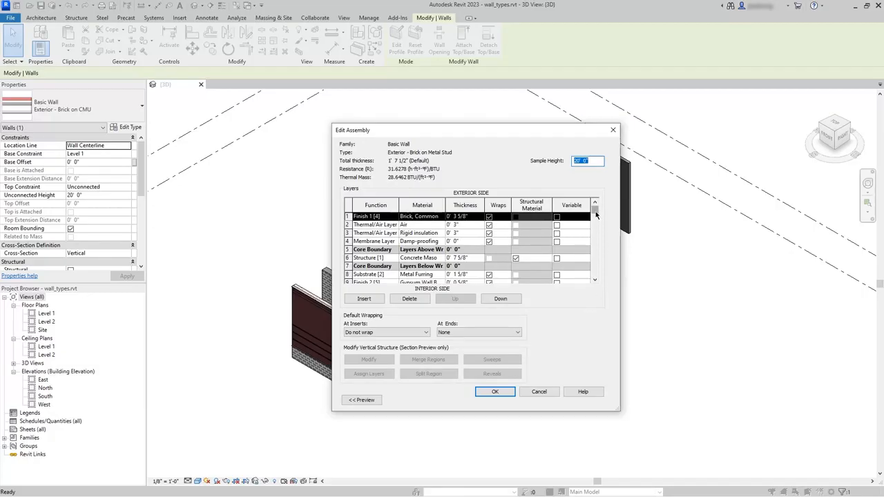
pyautogui.moveTo(596, 216)
pyautogui.mouseDown()
pyautogui.moveTo(593, 276)
pyautogui.moveTo(597, 215)
pyautogui.mouseUp()
pyautogui.moveTo(594, 211); pyautogui.dragTo(582, 277)
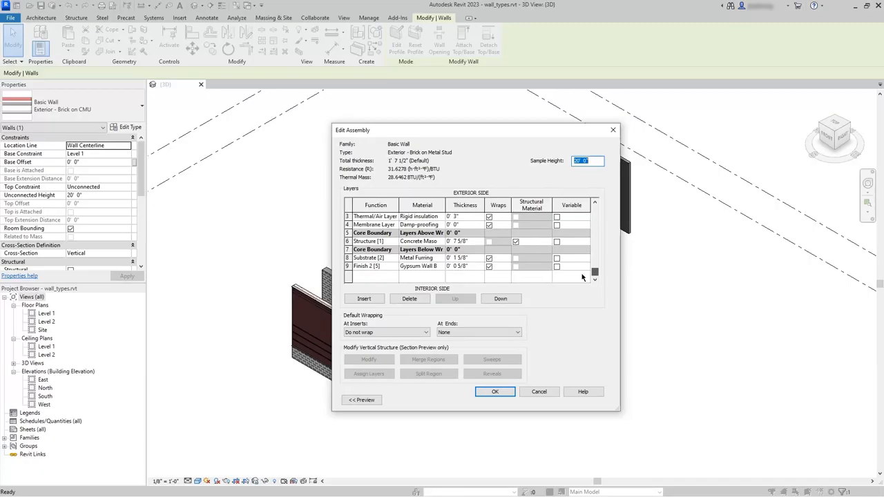
pyautogui.moveTo(582, 277); pyautogui.dragTo(595, 209)
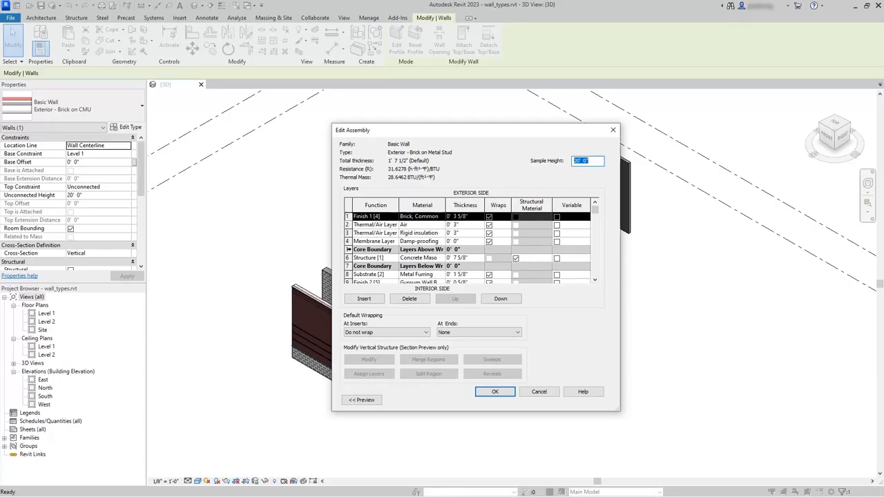
pyautogui.click(348, 249)
pyautogui.click(349, 266)
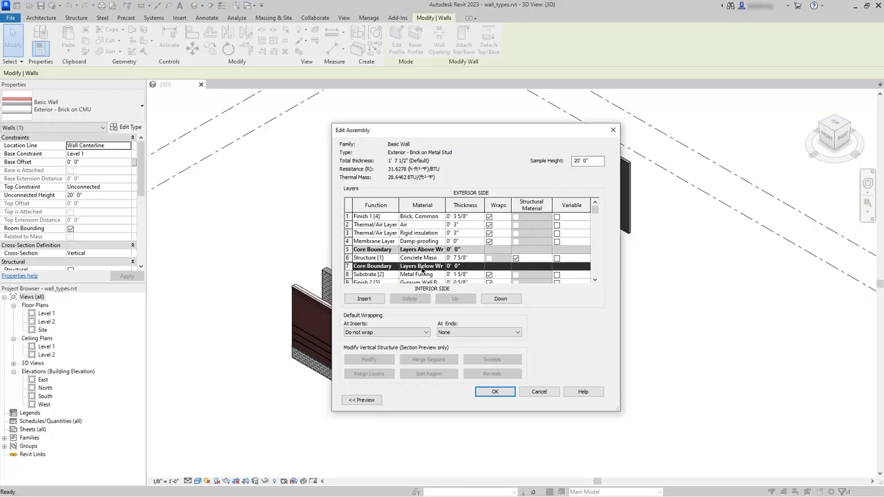
pyautogui.click(361, 400)
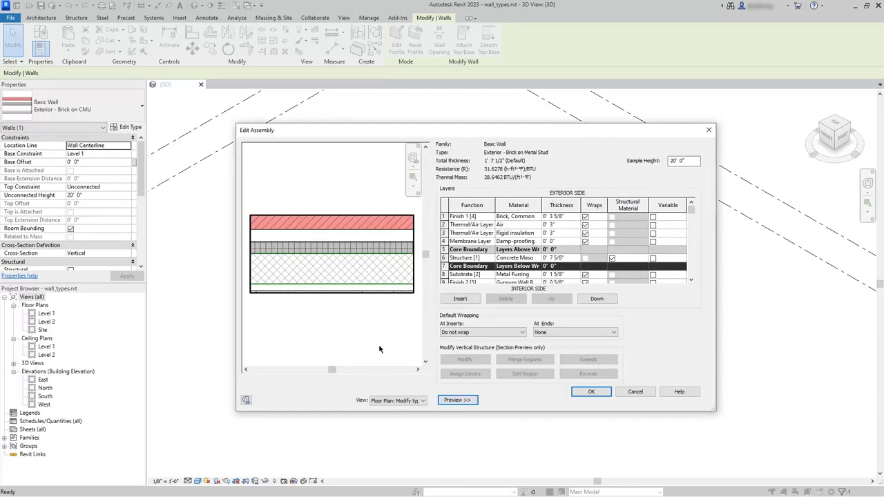
pyautogui.scroll(3, 368, 259)
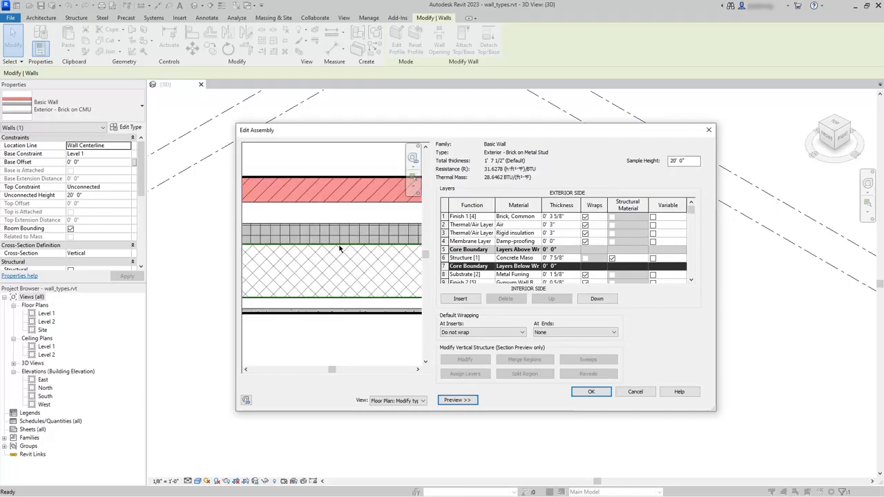
pyautogui.scroll(-2, 357, 304)
pyautogui.scroll(2, 357, 304)
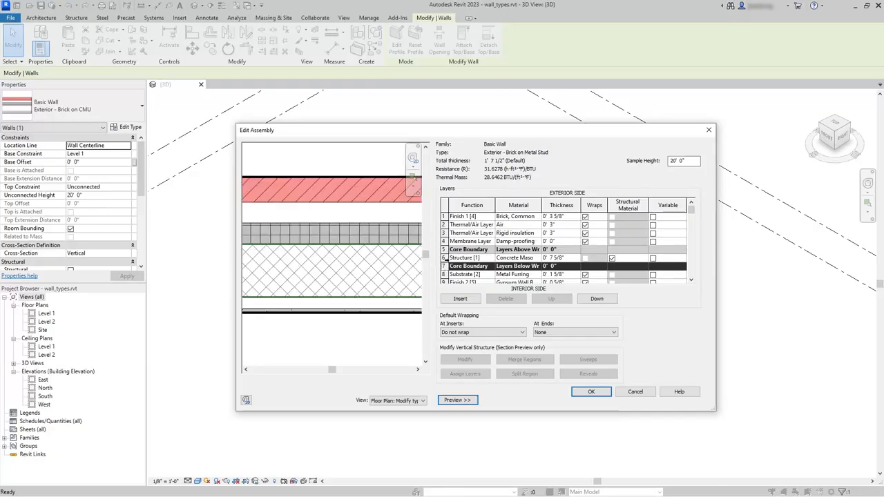
# - Change the material of the Structure [1] layer inside the core boundaries to Metal Stud Layer
pyautogui.click(446, 258)
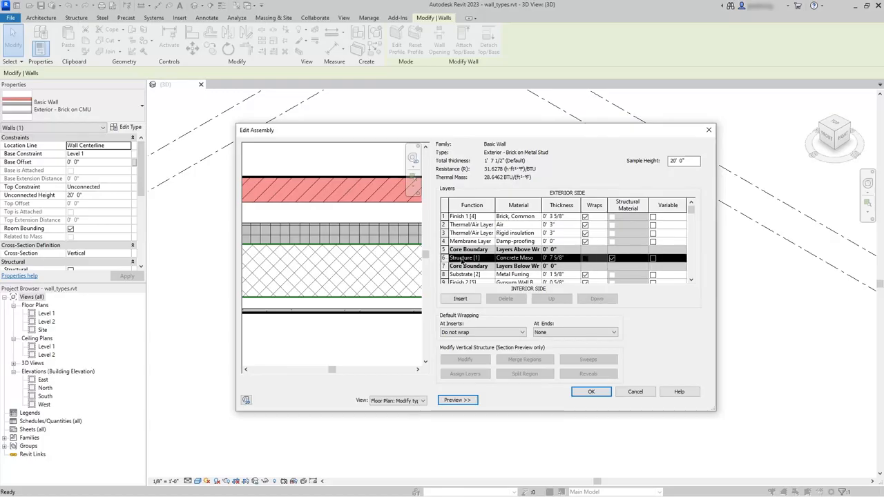
pyautogui.scroll(-2, 390, 274)
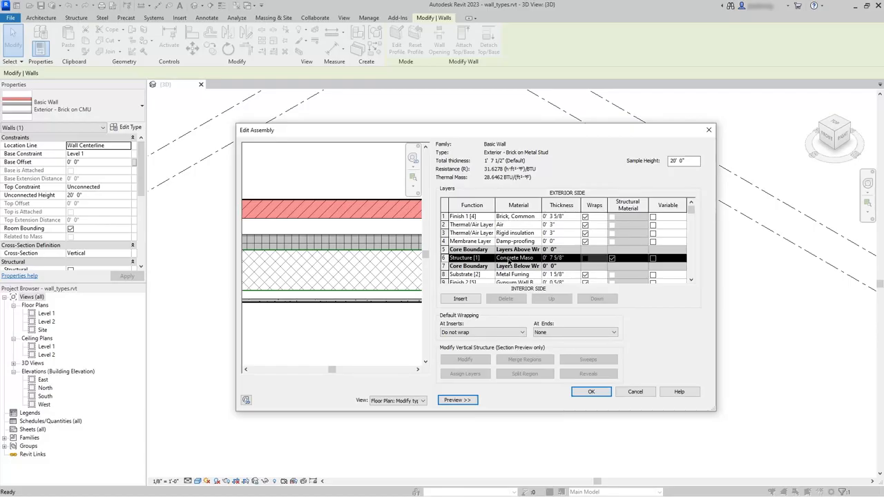
pyautogui.click(510, 259)
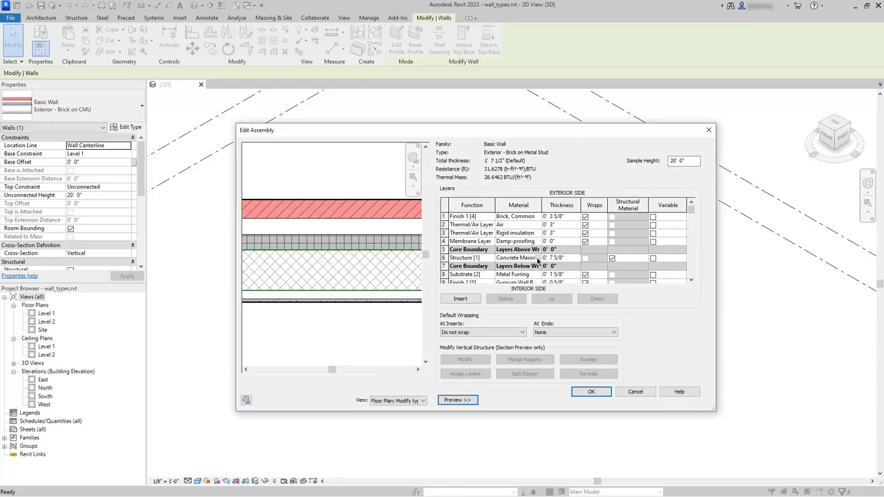
pyautogui.click(537, 258)
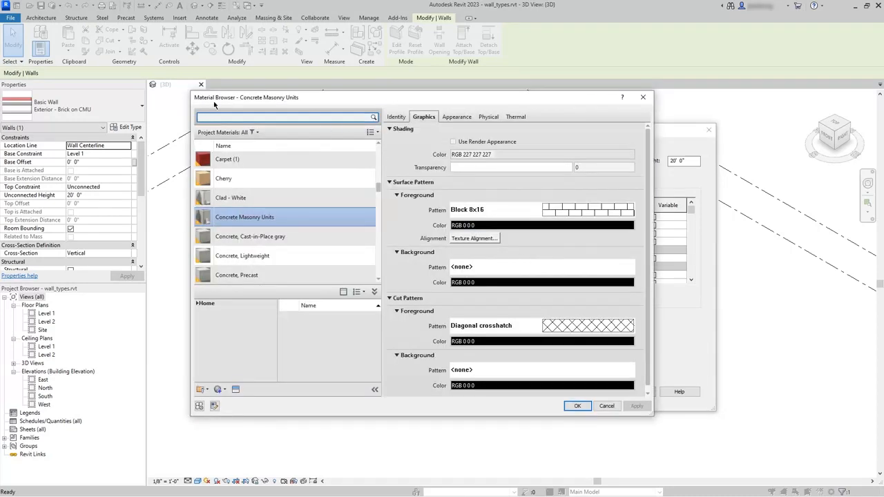
pyautogui.click(379, 190)
pyautogui.moveTo(378, 192); pyautogui.dragTo(377, 231)
pyautogui.click(226, 118)
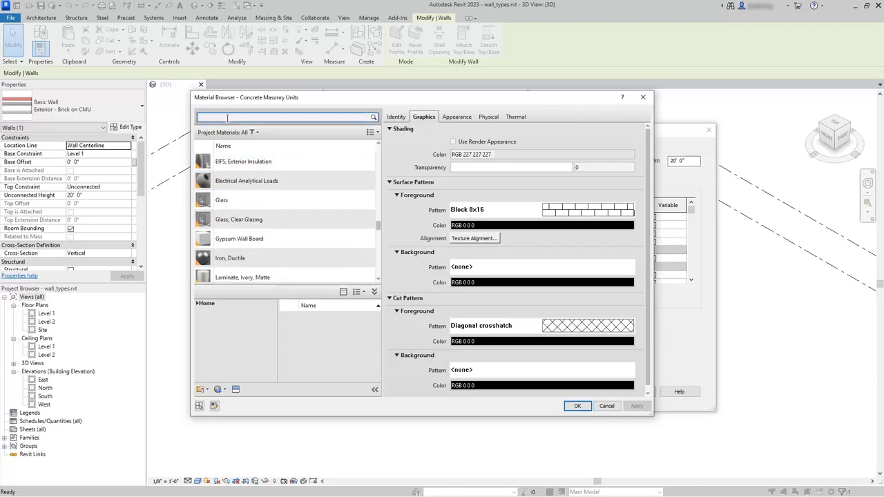
pyautogui.write('metal stu')
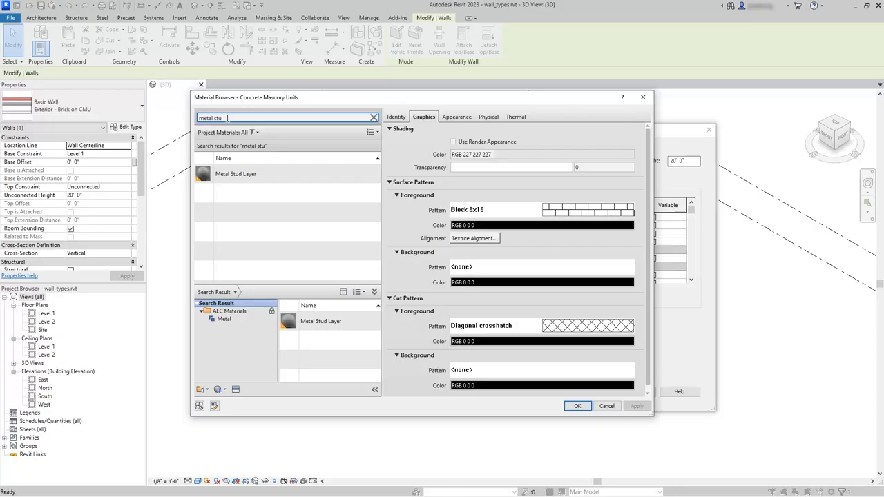
pyautogui.click(248, 181)
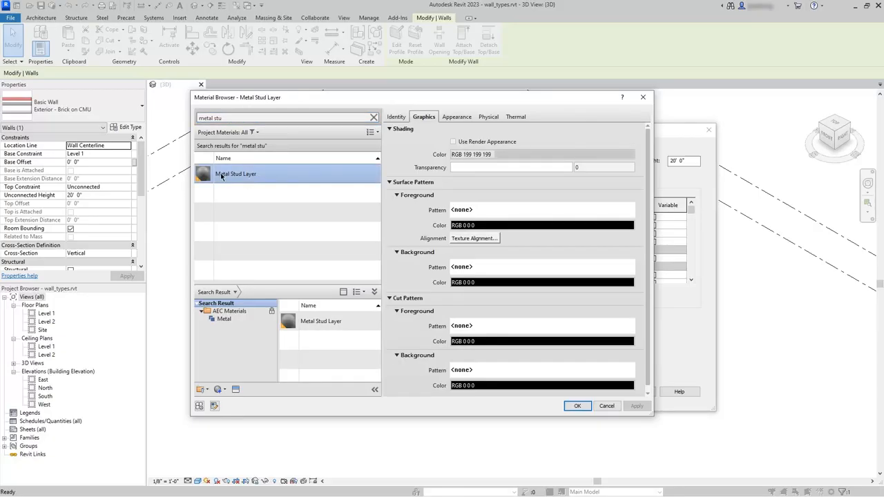
pyautogui.click(578, 405)
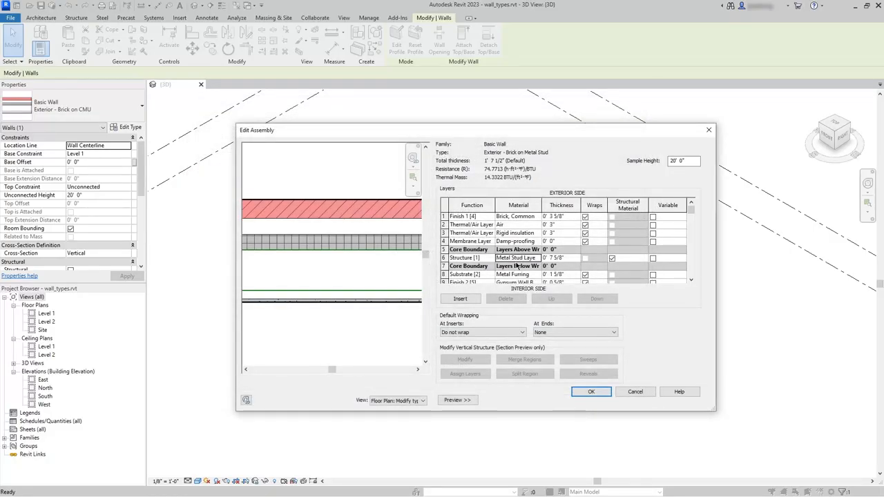
# - Set the thickness of the metal stud structure layer to 0' 6"
pyautogui.click(444, 257)
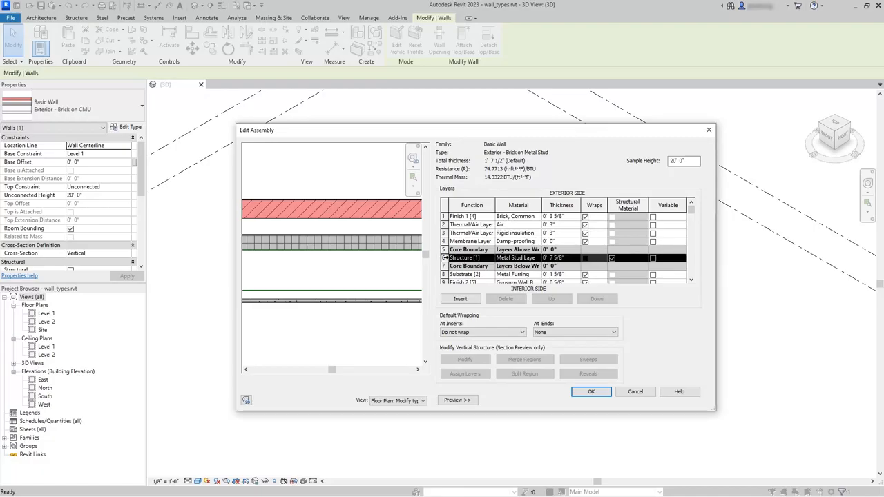
pyautogui.click(571, 262)
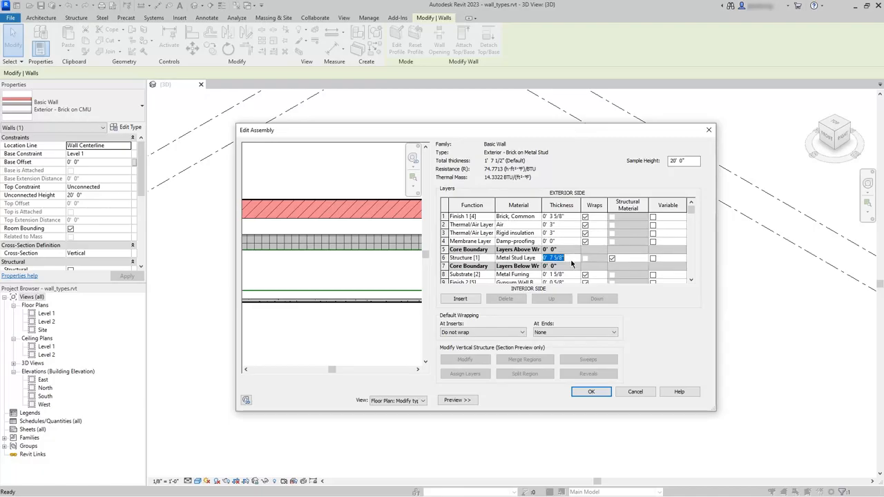
pyautogui.write('0 6')
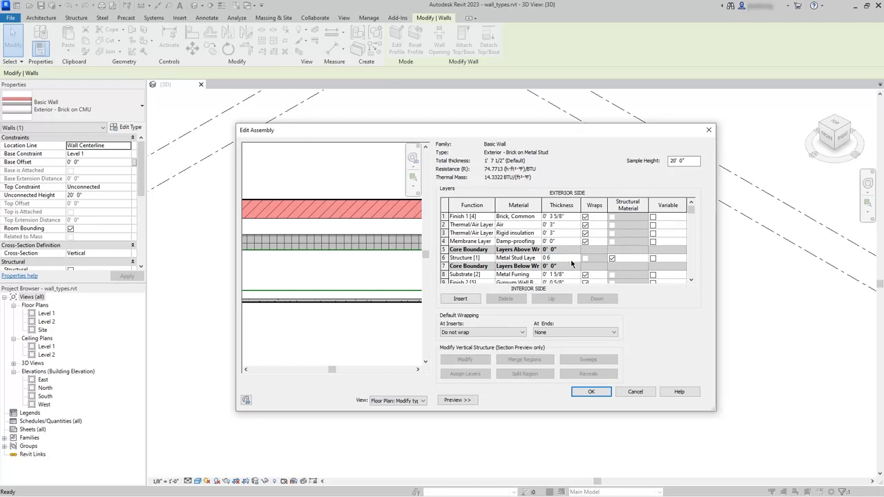
pyautogui.press('Tab')
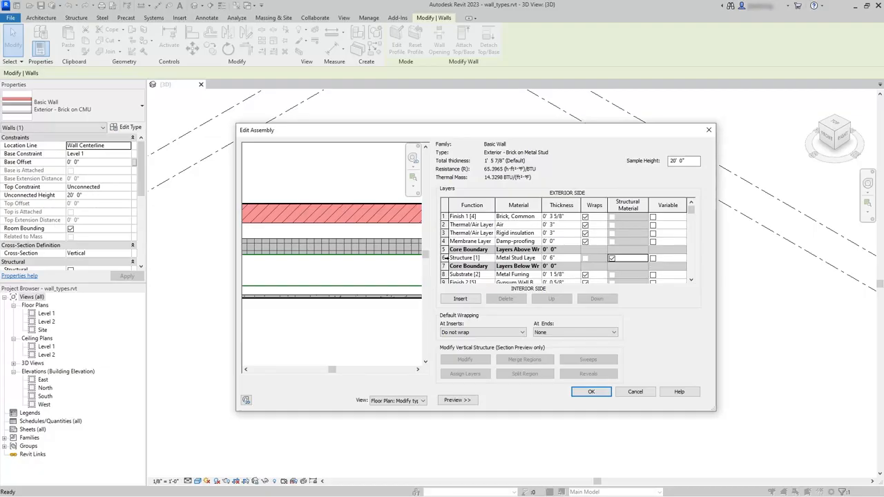
pyautogui.click(444, 258)
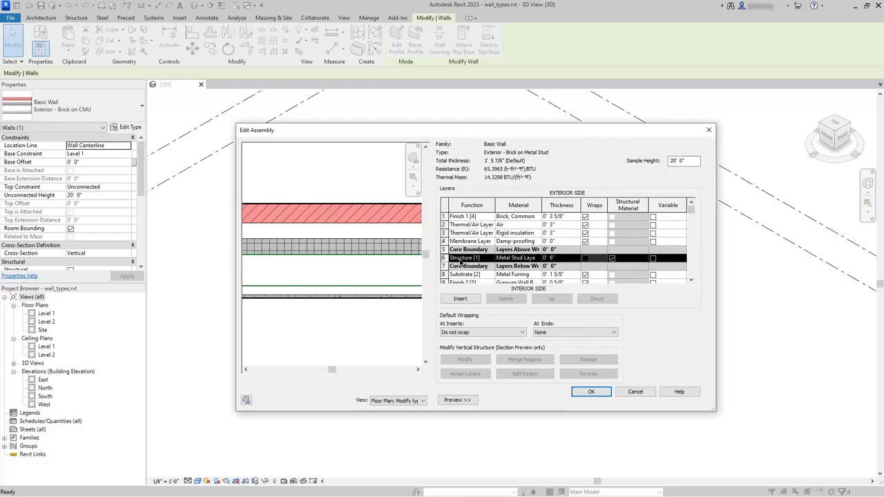
# - Review the available layer functions on the exterior brick finish layer and the thickness of the air layer
pyautogui.click(465, 217)
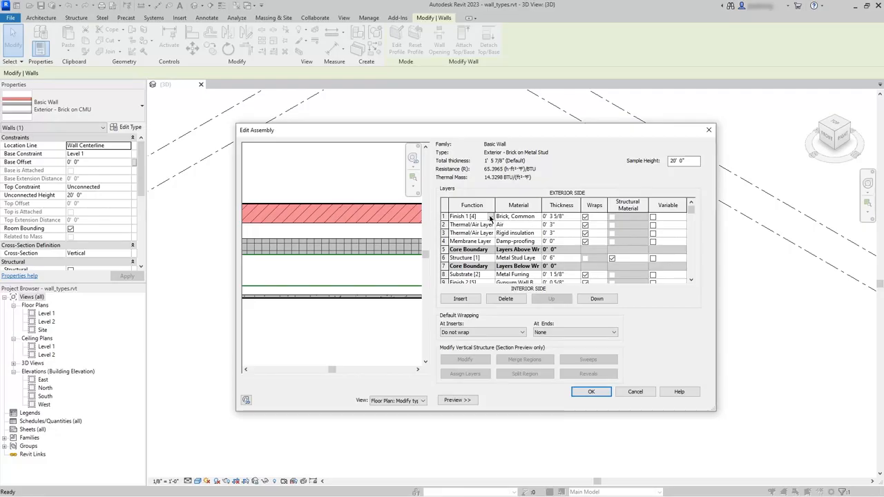
pyautogui.click(491, 217)
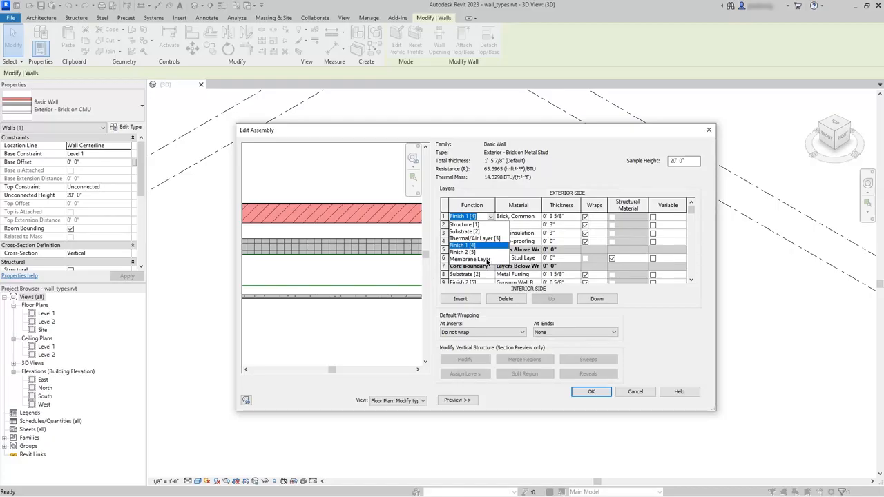
pyautogui.click(491, 218)
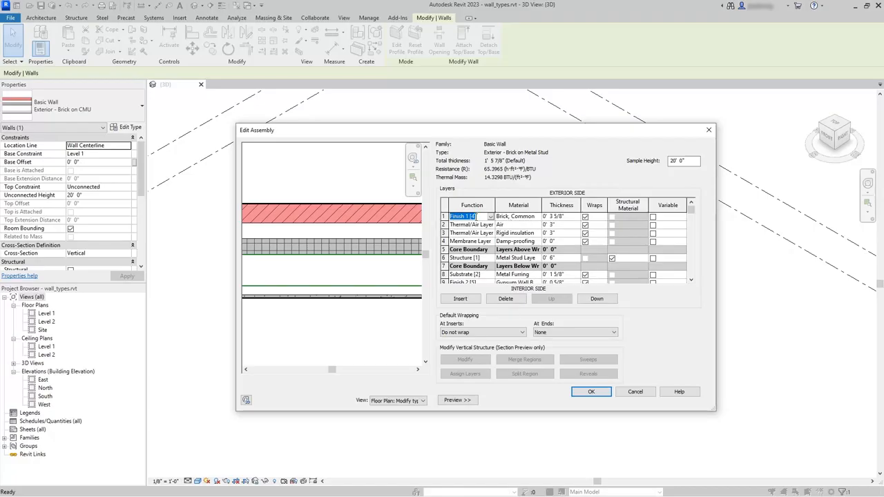
pyautogui.click(446, 225)
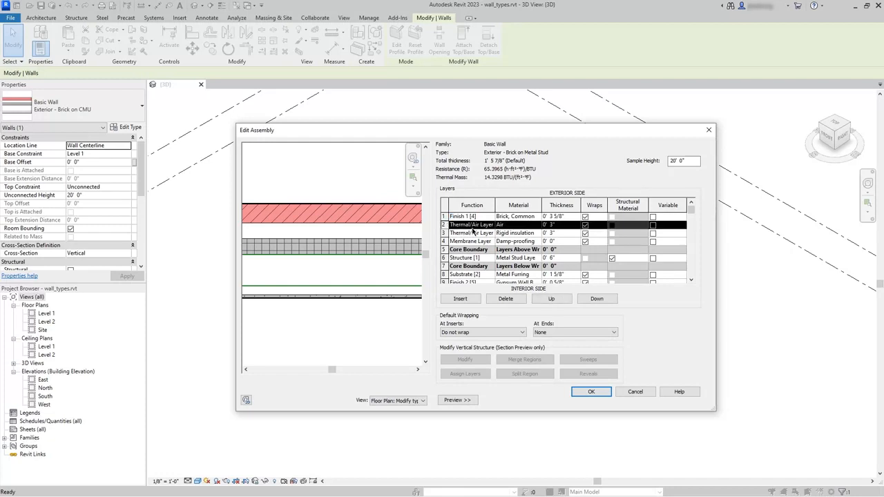
pyautogui.click(562, 225)
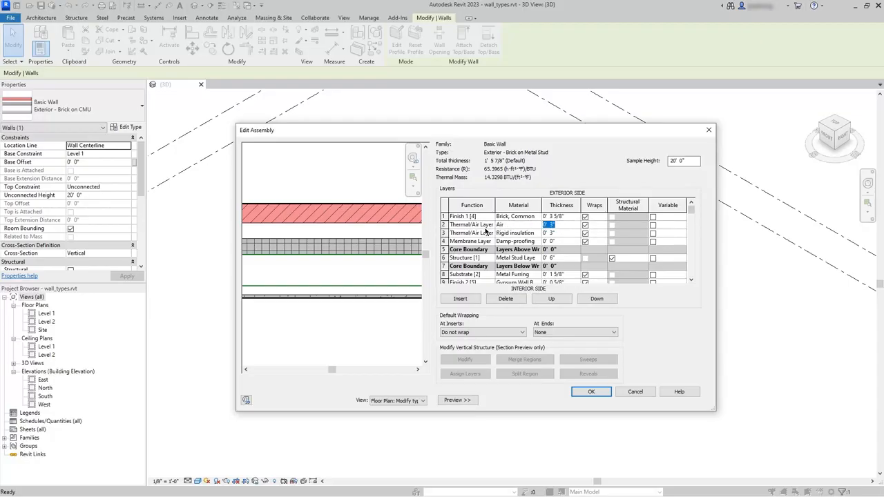
# - Change the function of the rigid insulation layer to Membrane Layer
pyautogui.click(461, 235)
pyautogui.click(446, 232)
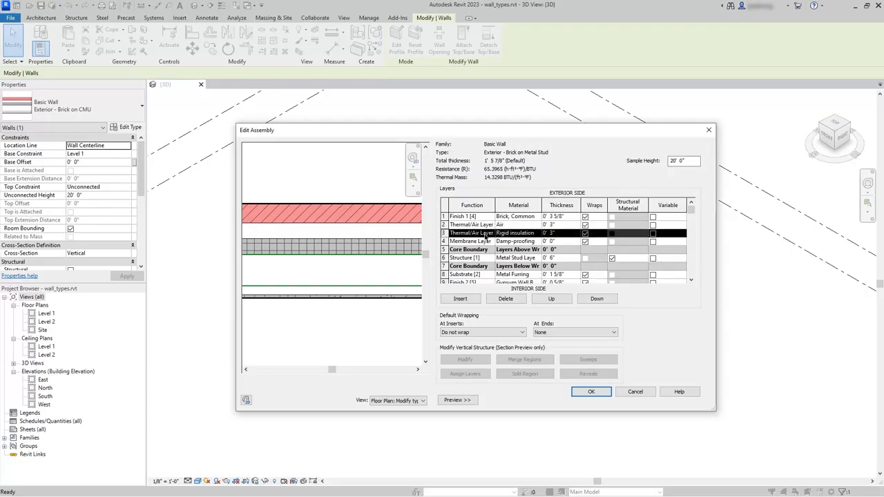
pyautogui.click(485, 234)
pyautogui.click(490, 234)
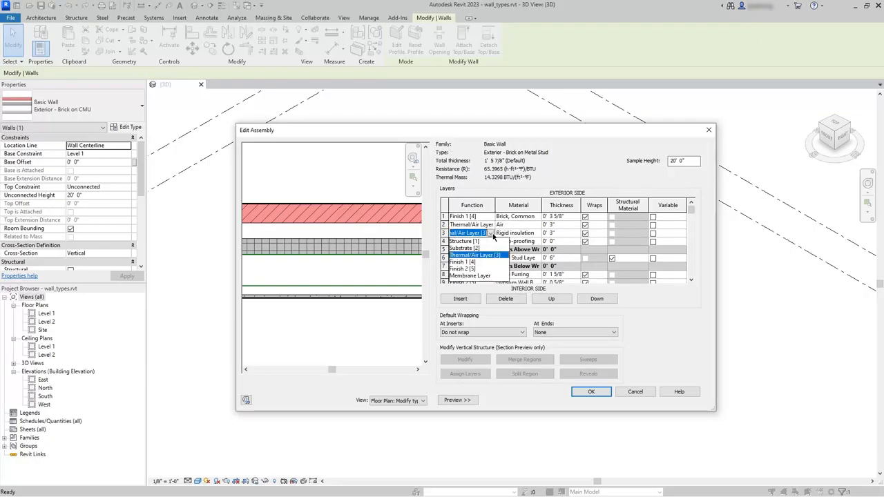
pyautogui.click(483, 275)
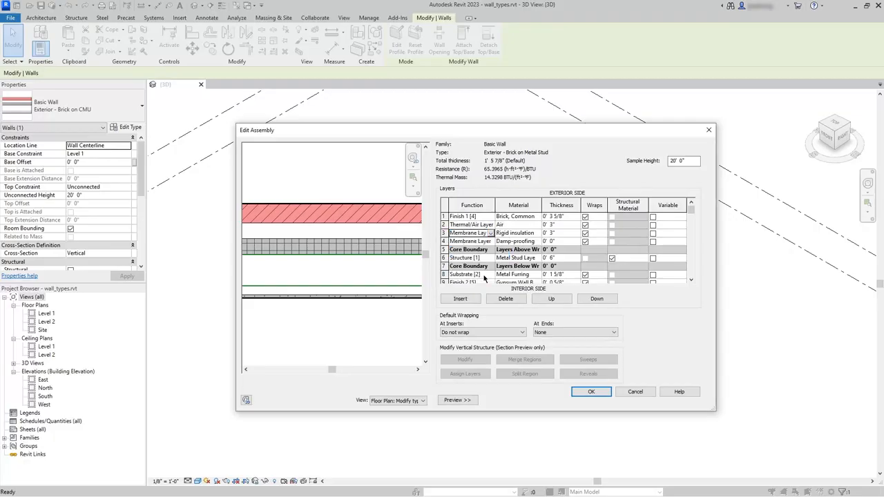
# - Assign the Air Infiltration Barrier material to the membrane layer in row 3 and set its thickness to 0' 0"
pyautogui.click(513, 236)
pyautogui.click(538, 232)
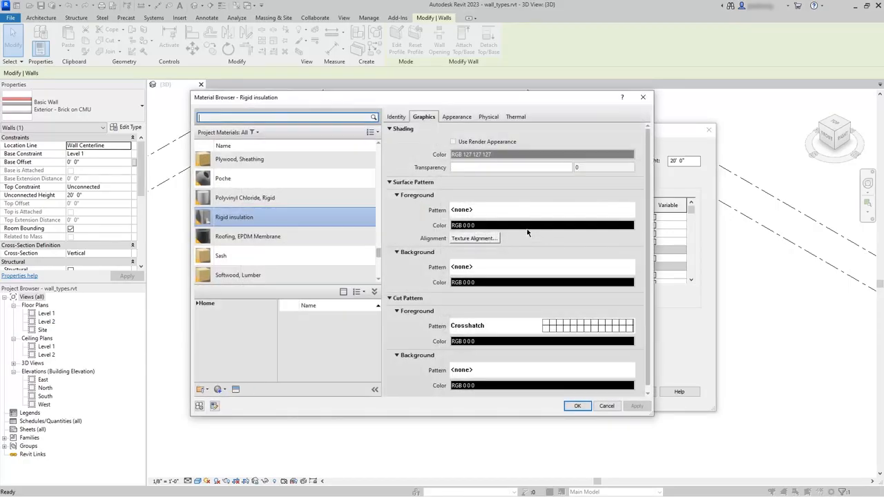
pyautogui.click(279, 118)
pyautogui.write('air infil')
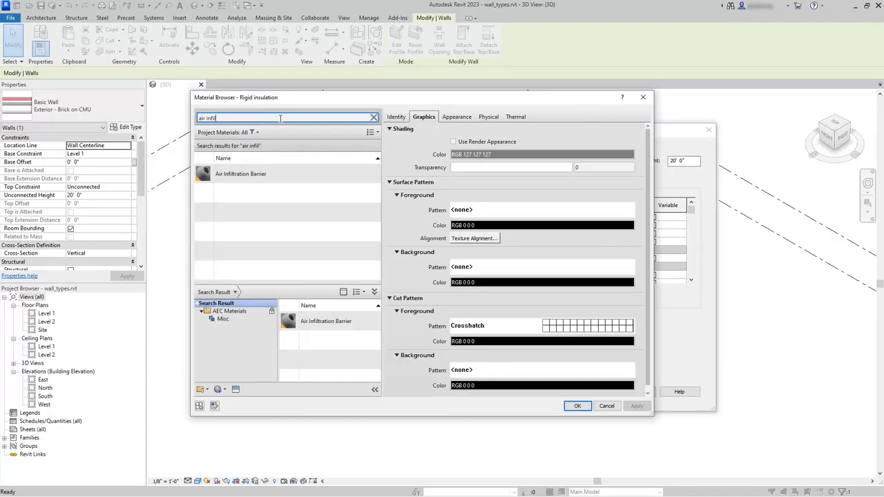
pyautogui.click(261, 176)
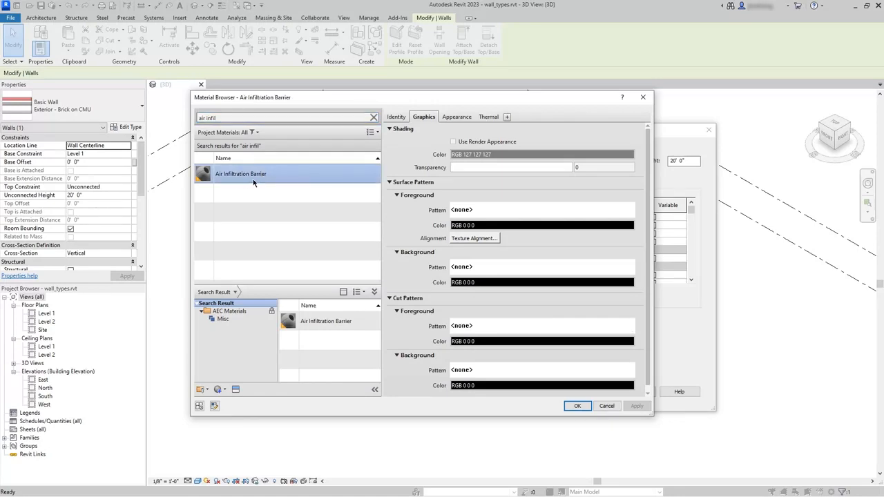
pyautogui.click(576, 406)
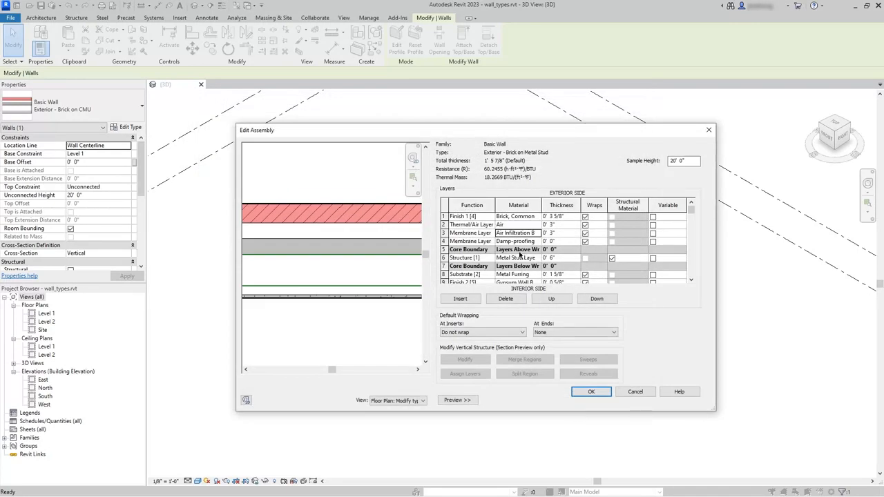
pyautogui.click(562, 235)
pyautogui.write('0')
pyautogui.click(472, 243)
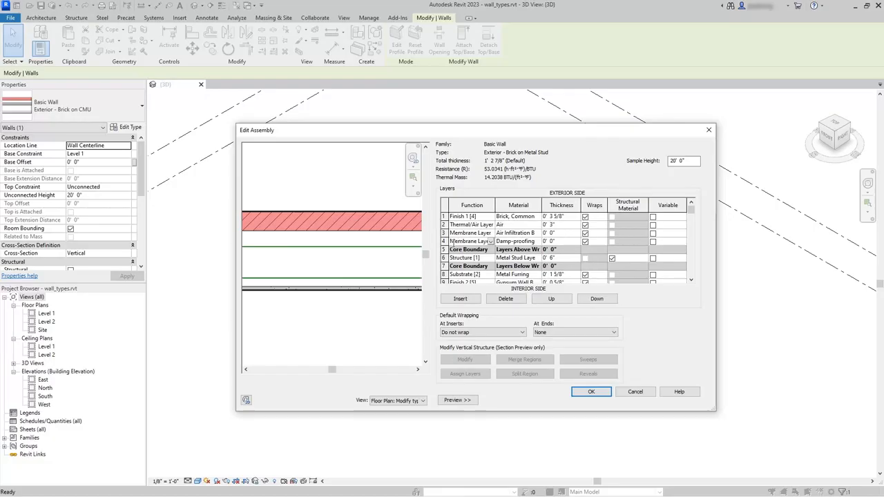
# - Change the damp-proofing layer's function to Substrate [2] and its material to Plywood, Sheathing
pyautogui.click(445, 241)
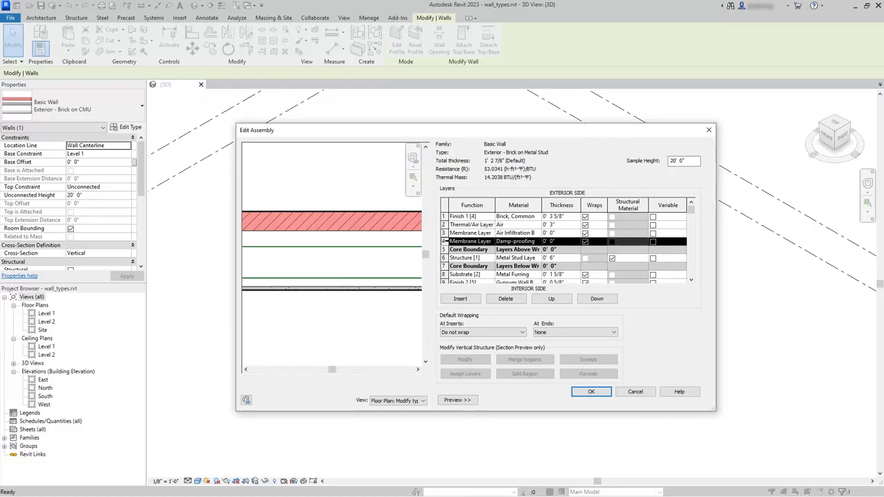
pyautogui.click(491, 241)
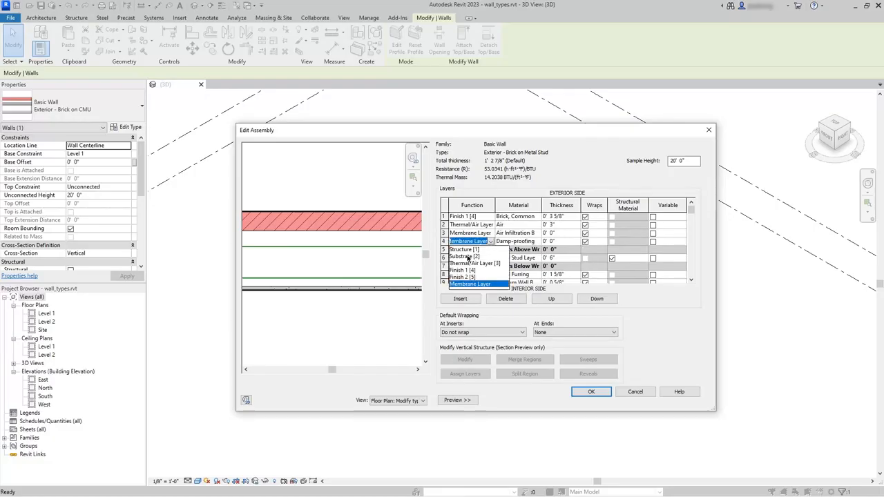
pyautogui.click(464, 257)
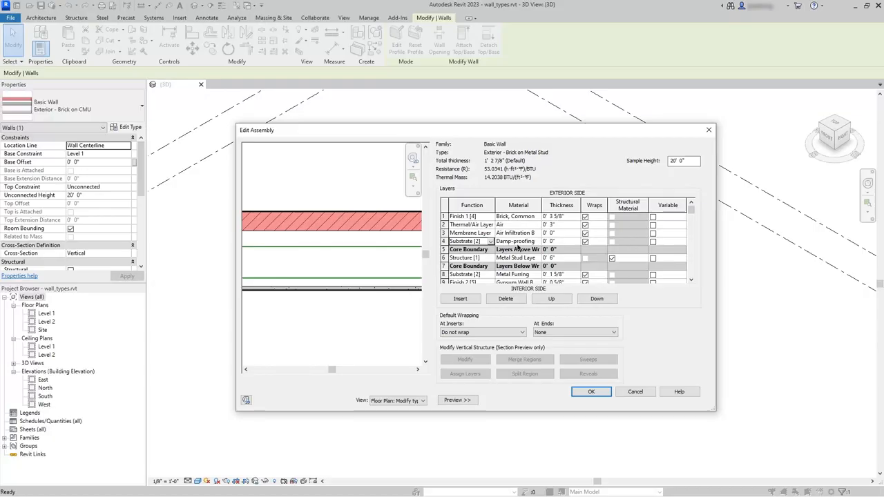
pyautogui.click(517, 243)
pyautogui.click(538, 243)
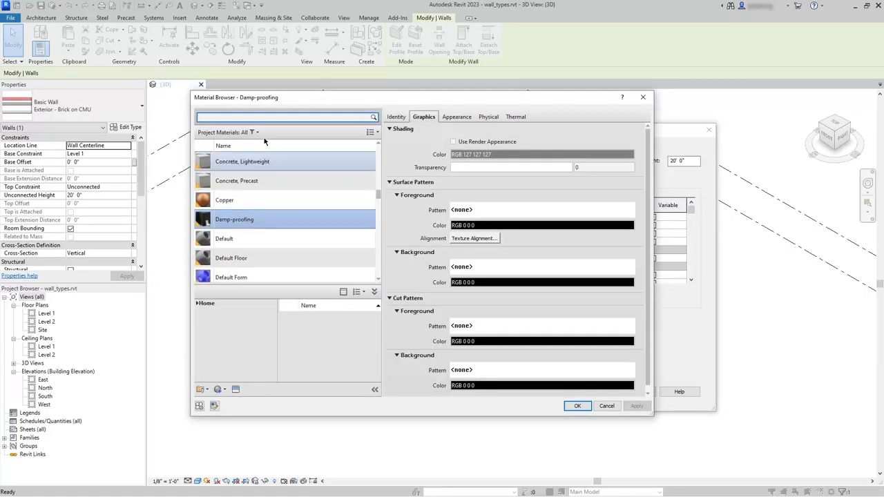
pyautogui.click(270, 119)
pyautogui.write('plyw')
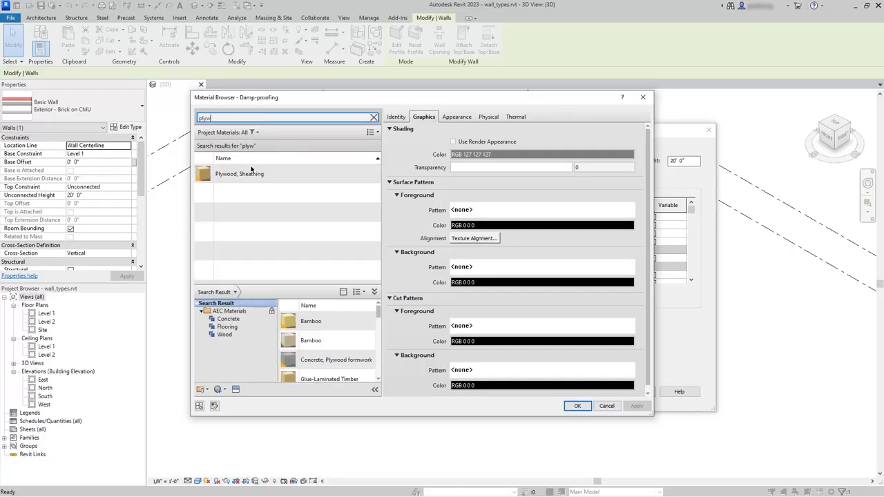
pyautogui.click(250, 172)
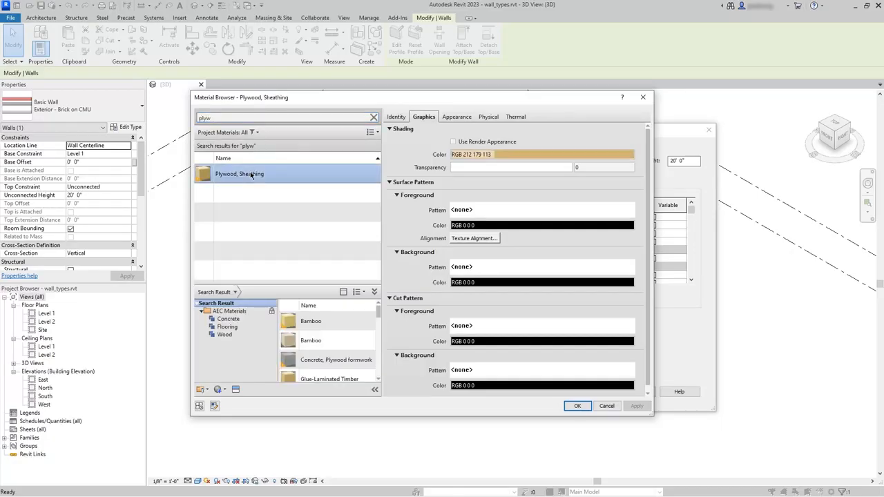
pyautogui.click(578, 406)
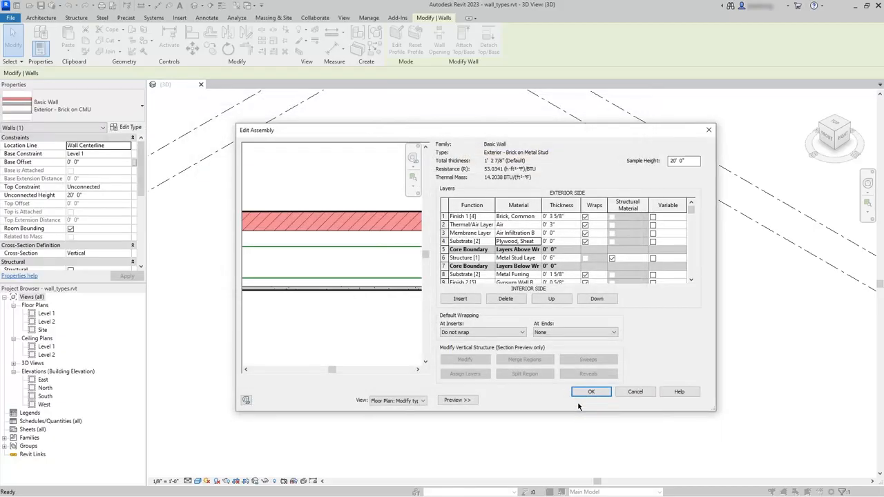
# - Set the thickness of the plywood sheathing substrate layer to 0' 0 3/4"
pyautogui.click(565, 240)
pyautogui.write('0 3/4')
pyautogui.press('Tab')
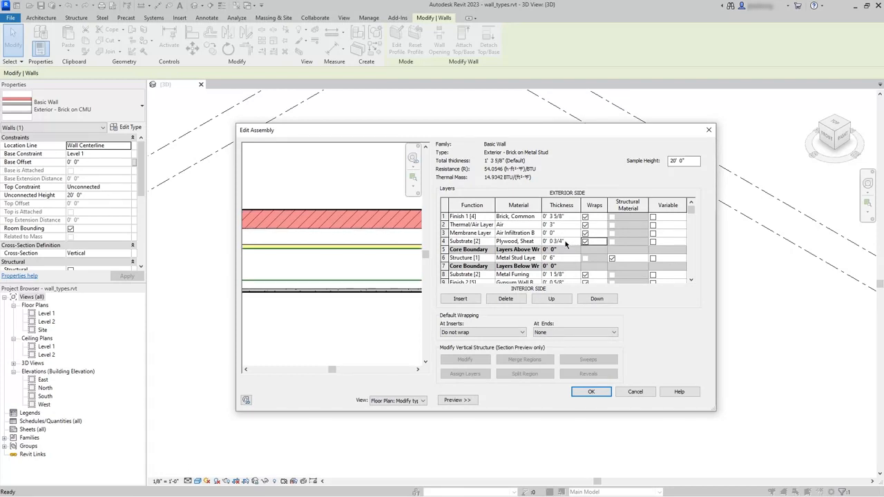
# - Change the function of the metal furring layer on the interior side of the core to Membrane Layer
pyautogui.scroll(-2, 490, 267)
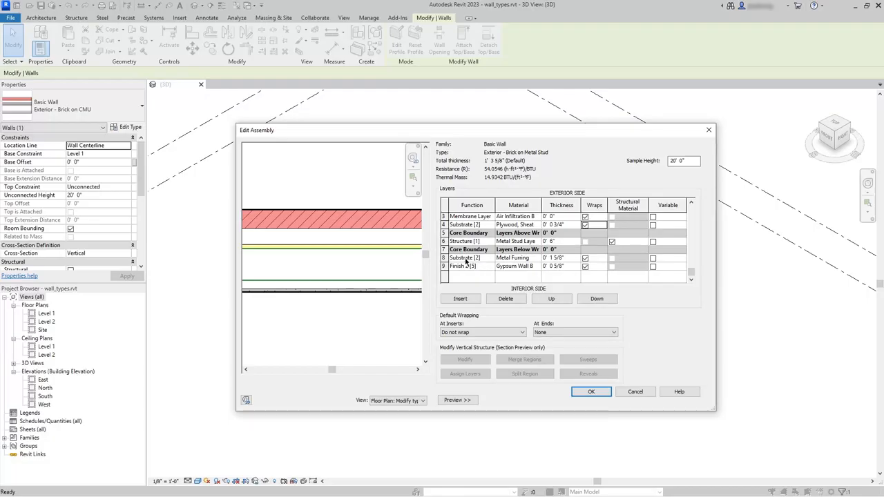
pyautogui.click(463, 263)
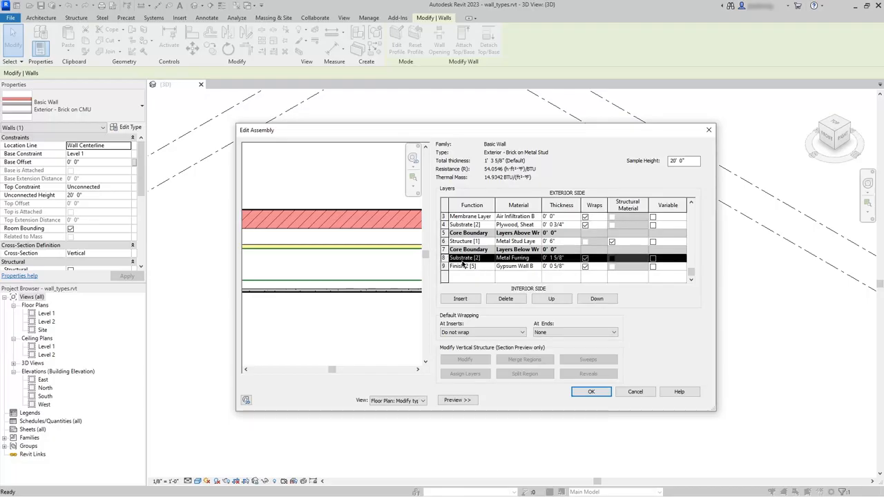
pyautogui.click(464, 258)
pyautogui.click(491, 258)
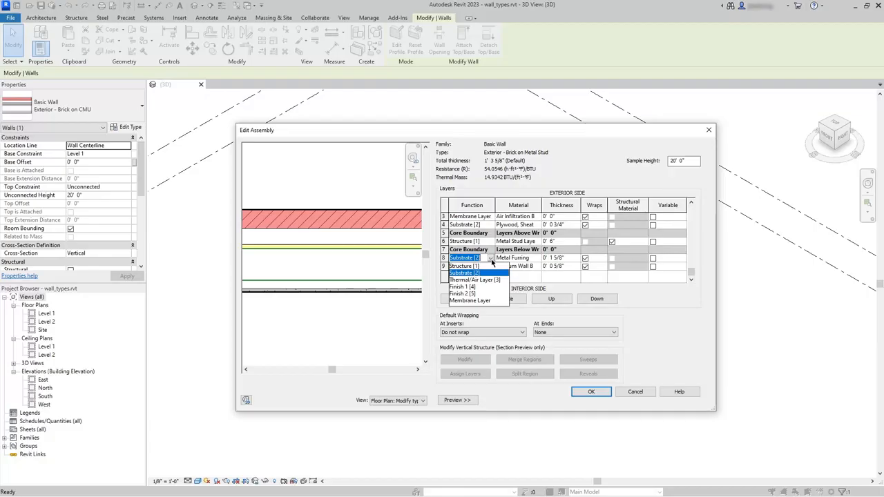
pyautogui.click(475, 301)
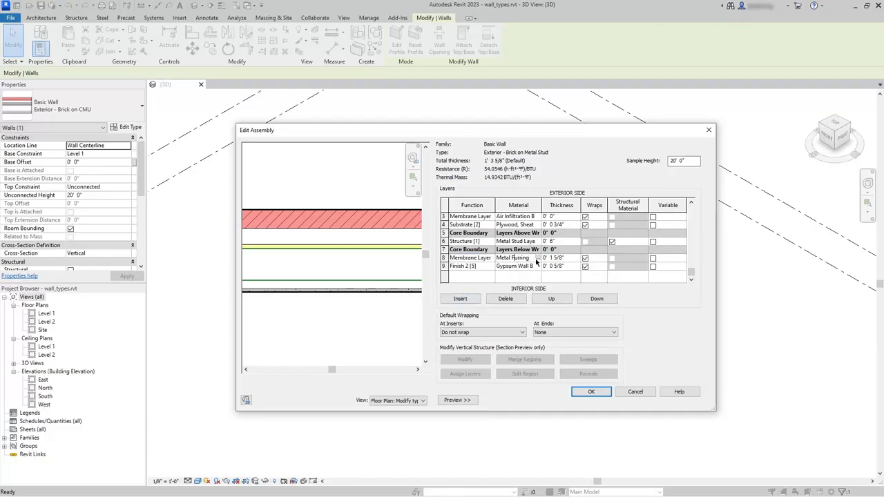
# - Assign the Vapor Retarder material to the interior membrane layer and set its thickness to 0' 0"
pyautogui.click(537, 258)
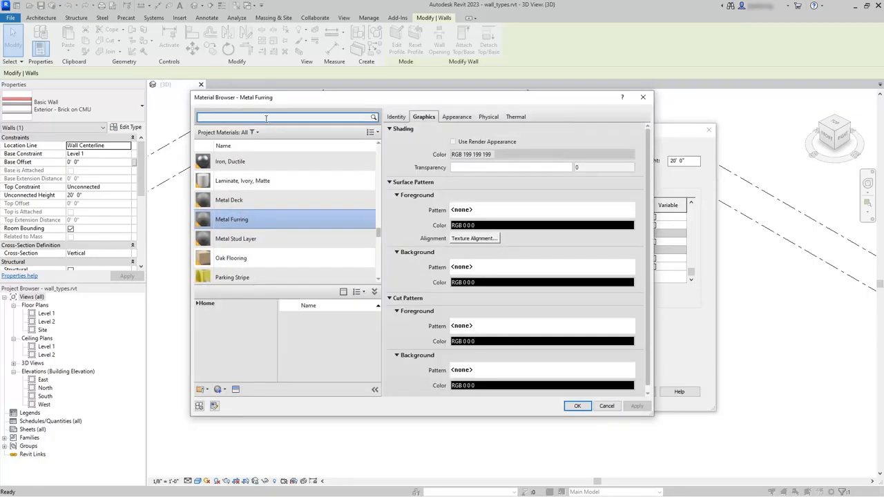
pyautogui.click(266, 118)
pyautogui.write('vapor')
pyautogui.click(264, 171)
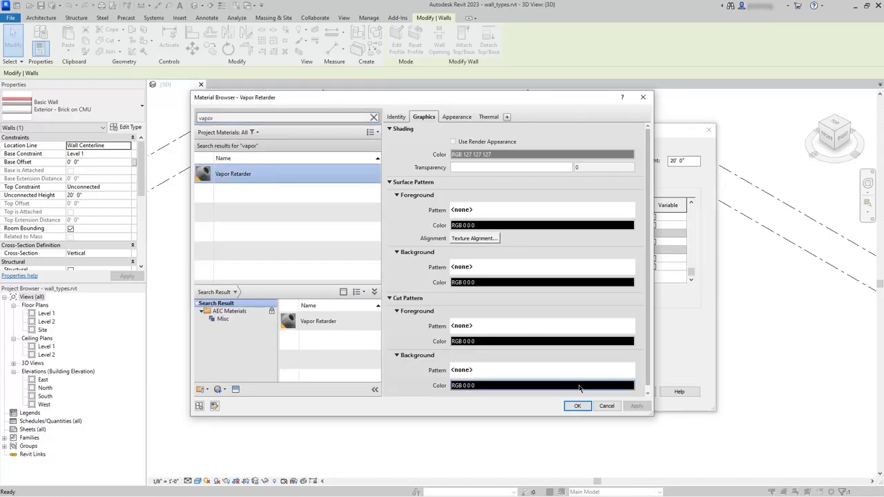
pyautogui.click(578, 406)
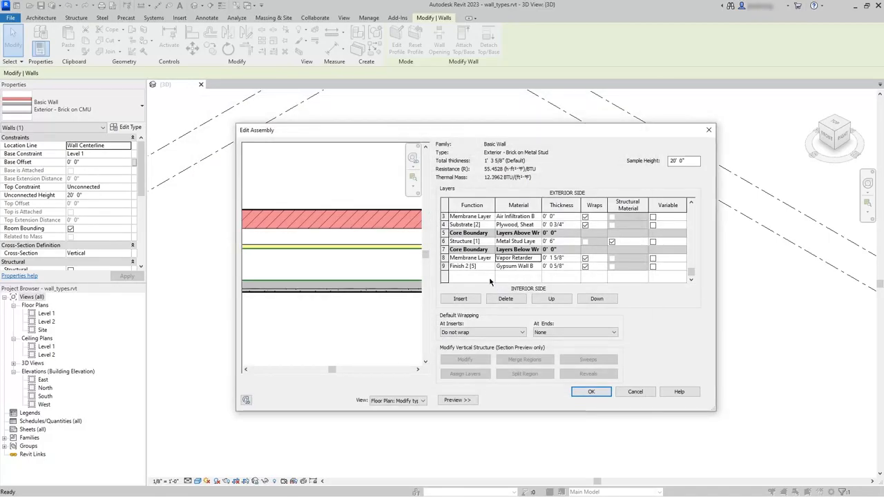
pyautogui.click(573, 262)
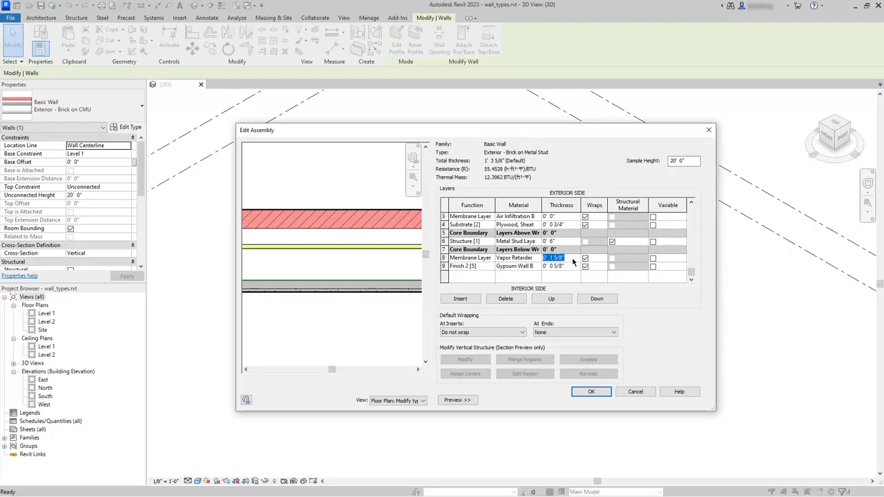
pyautogui.write('0')
pyautogui.click(571, 268)
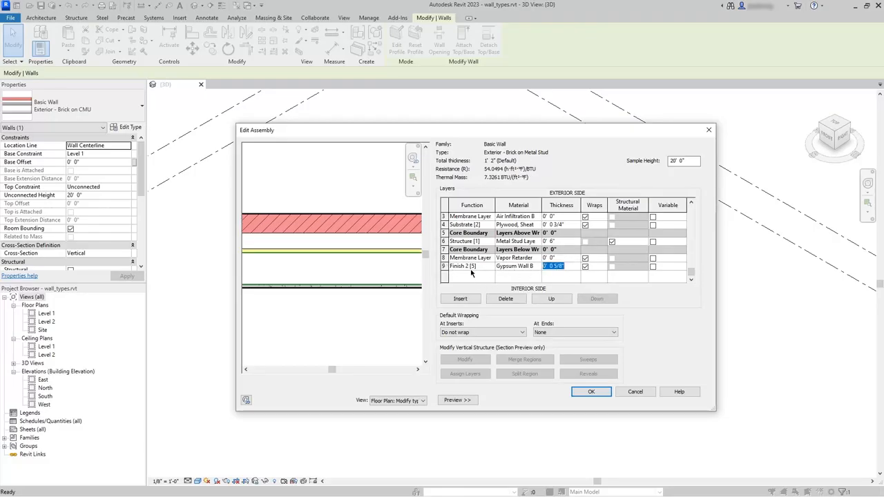
# - Examine the interior gypsum layer, the layers' Wraps settings and the wall ends in the plan preview
pyautogui.click(444, 266)
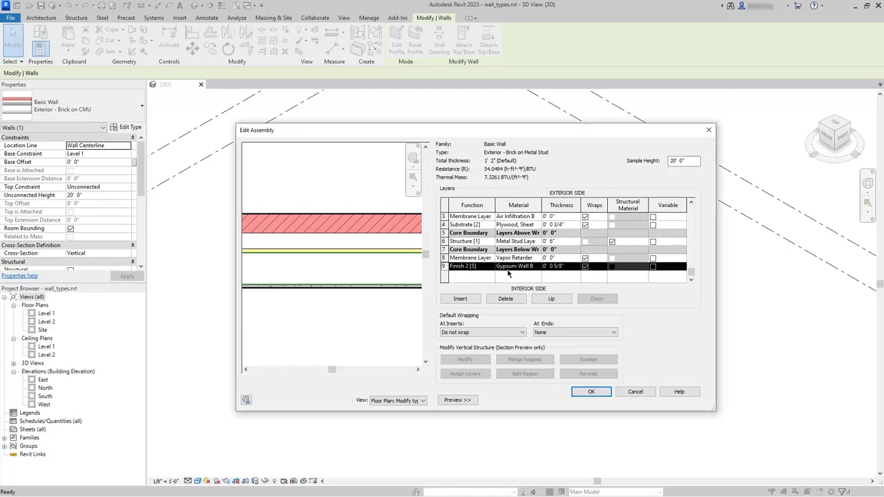
pyautogui.scroll(1, 508, 273)
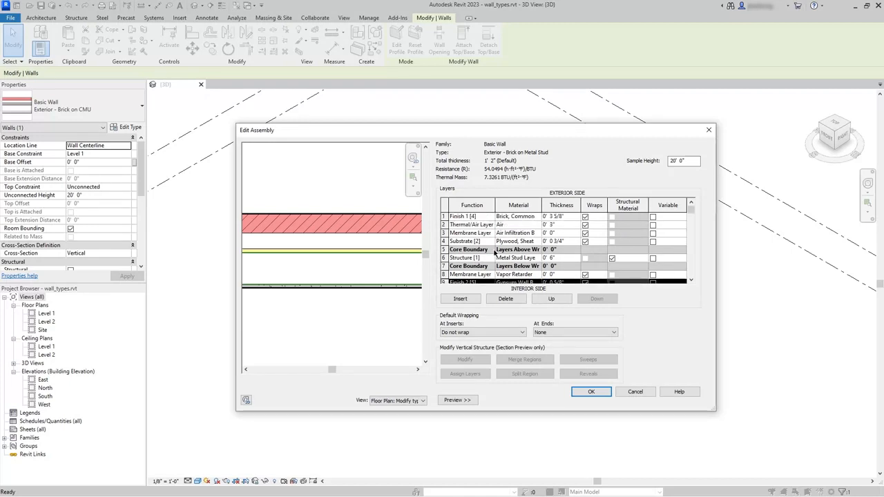
pyautogui.click(585, 217)
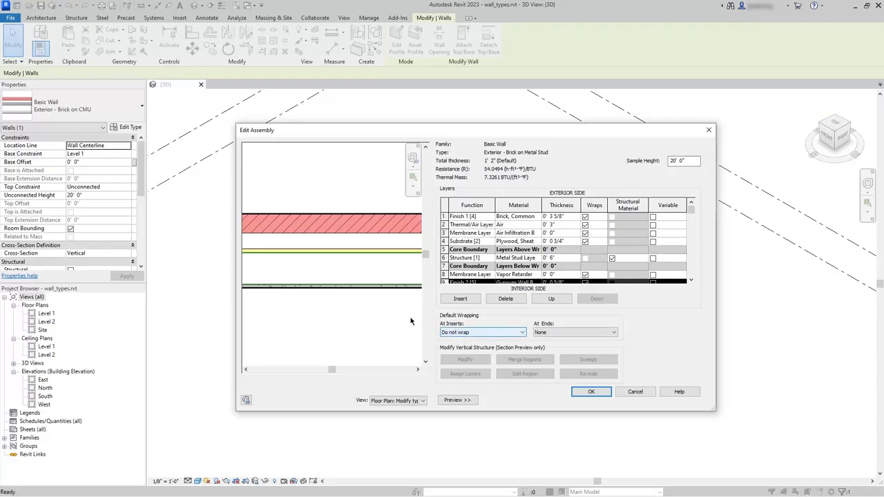
pyautogui.scroll(-3, 356, 312)
pyautogui.scroll(1, 339, 308)
pyautogui.scroll(1, 356, 305)
pyautogui.moveTo(355, 305); pyautogui.dragTo(348, 310, button='middle')
pyautogui.scroll(-1, 344, 307)
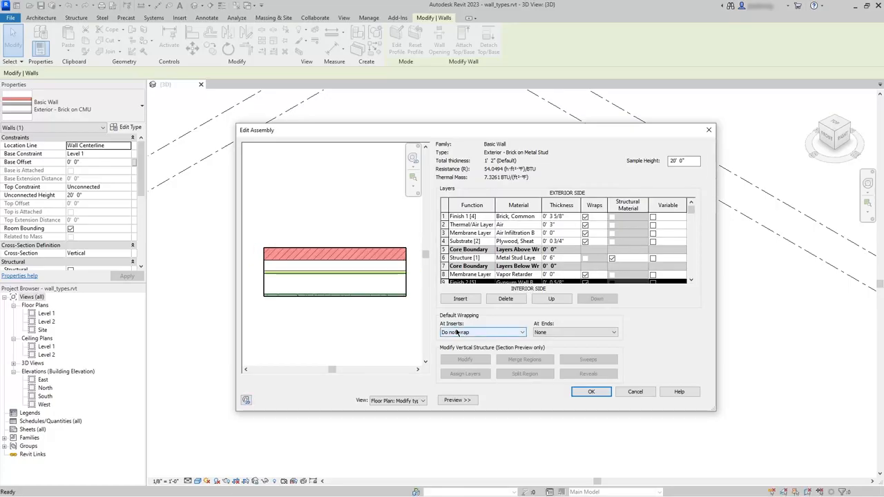
# - Keep wrapping at inserts on Do not wrap, and try Exterior wrapping at the wall ends before restoring None
pyautogui.click(489, 334)
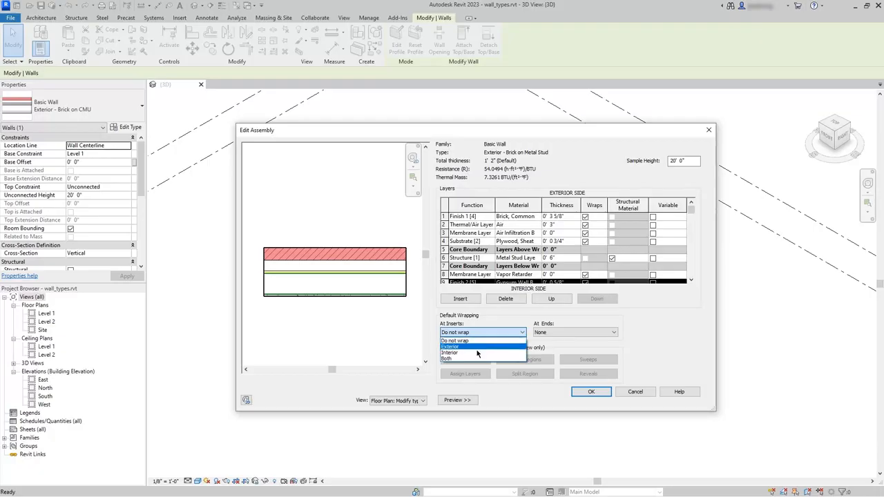
pyautogui.click(456, 340)
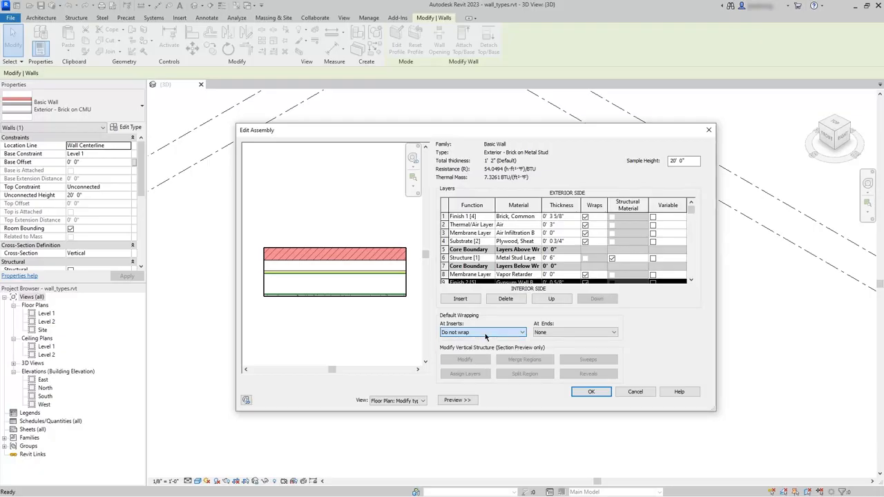
pyautogui.click(559, 332)
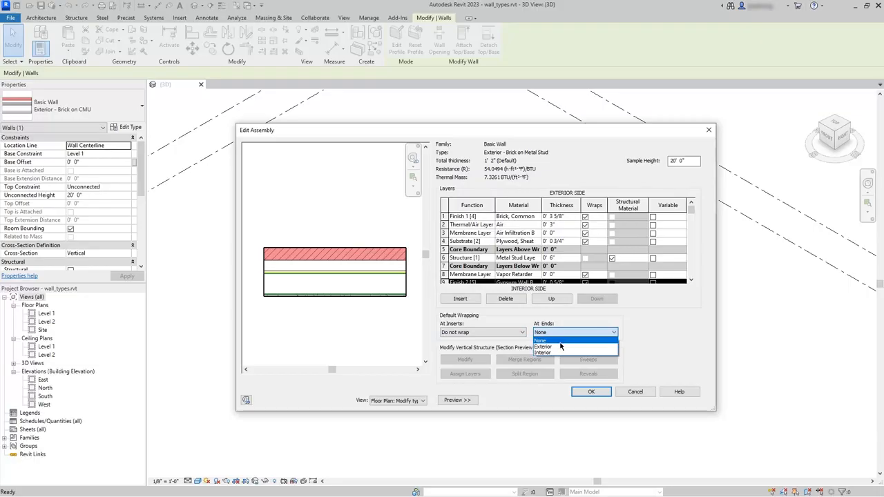
pyautogui.click(561, 346)
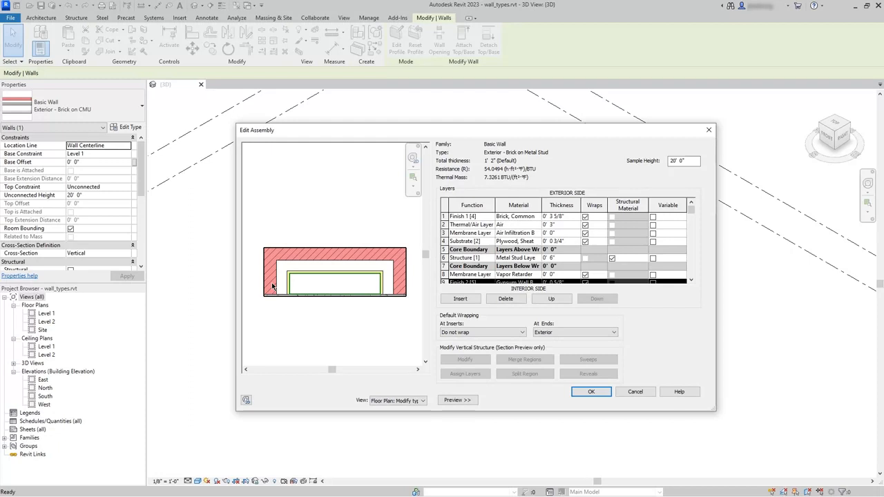
pyautogui.click(582, 334)
pyautogui.click(577, 340)
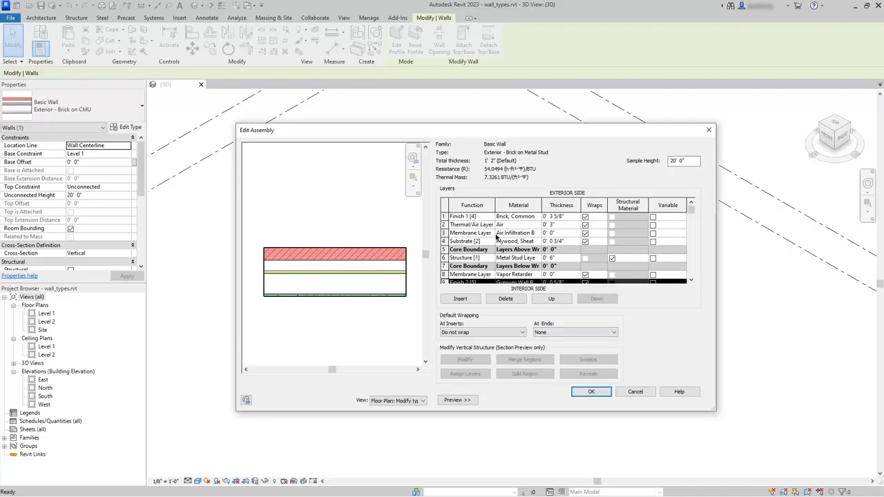
# - Insert a trial layer above the Thermal/Air Layer and delete it again
pyautogui.click(444, 224)
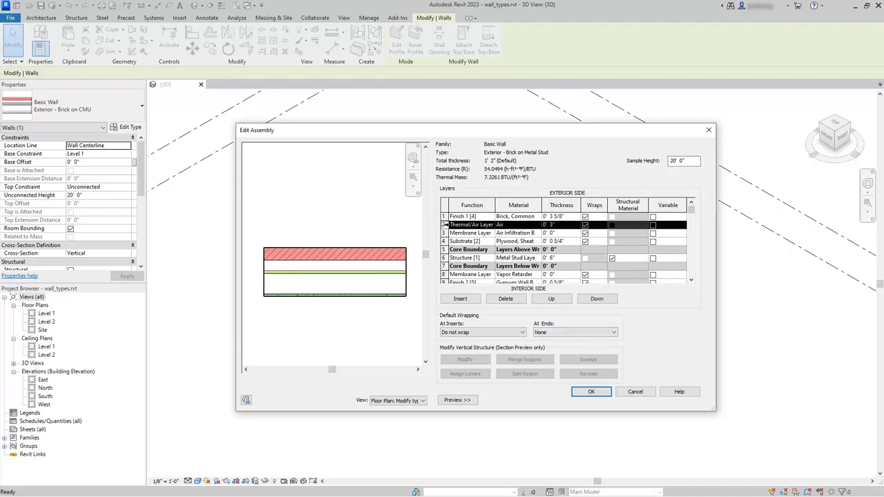
pyautogui.click(461, 300)
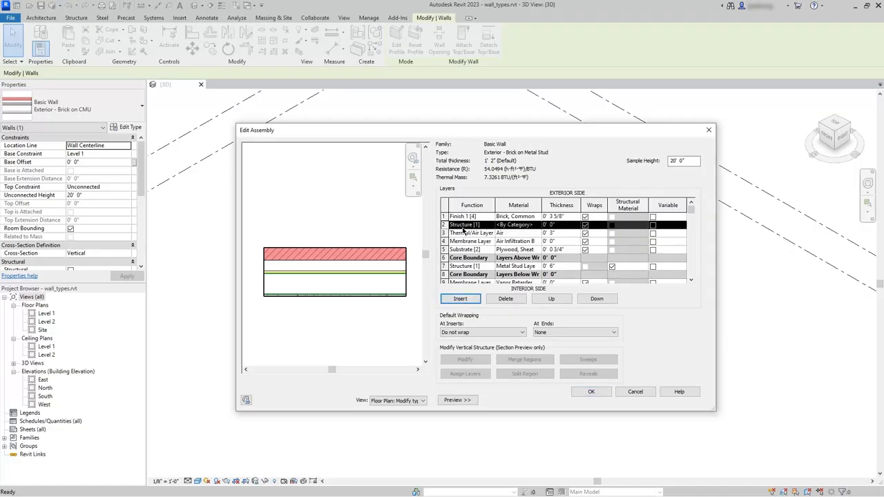
pyautogui.click(504, 300)
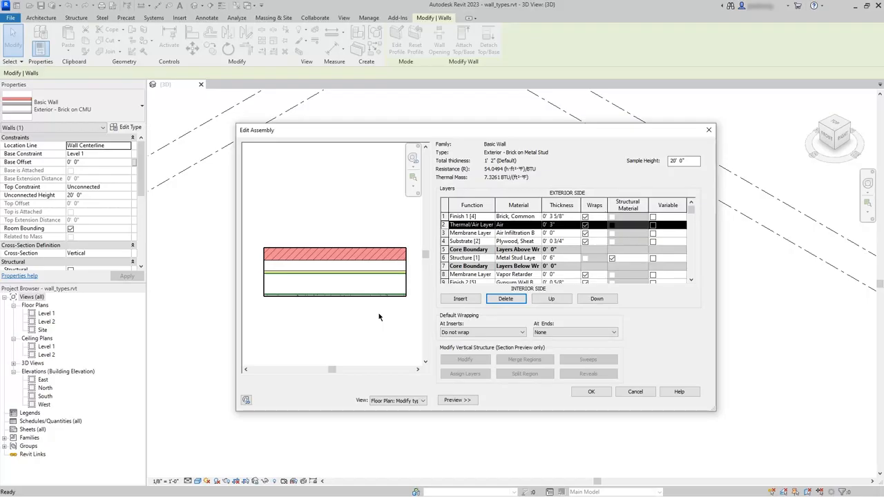
# - Accept the Brick on Metal Stud assembly and its type properties, and deselect the wall in the 3D view
pyautogui.scroll(1, 377, 315)
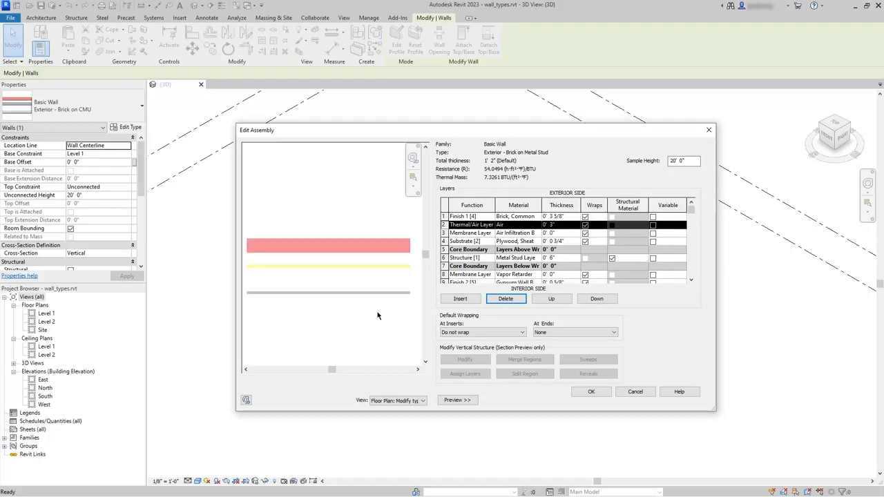
pyautogui.click(591, 392)
pyautogui.click(592, 399)
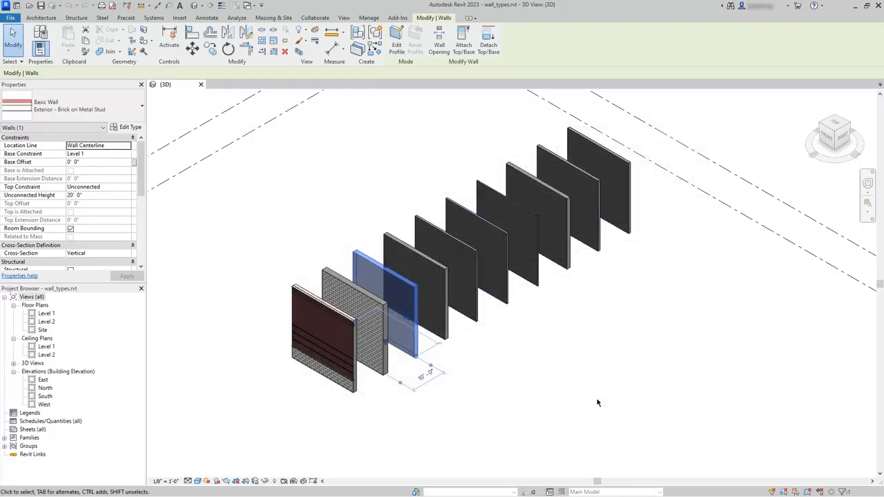
pyautogui.scroll(3, 396, 315)
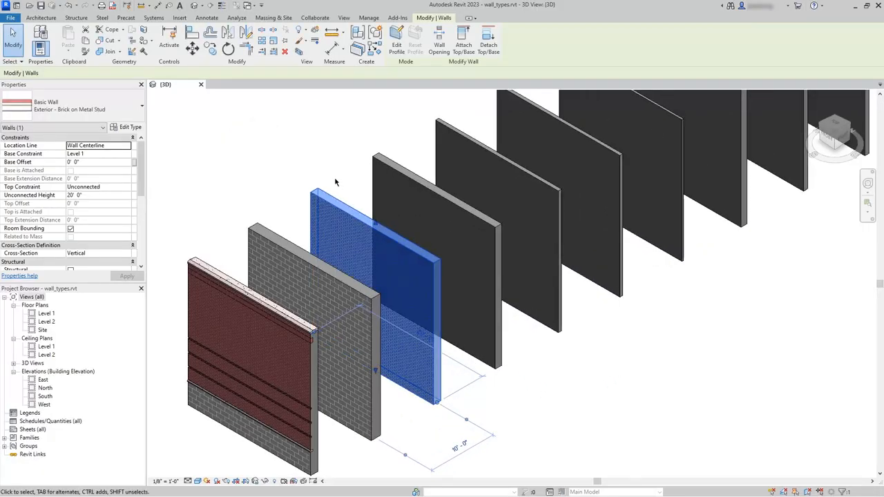
pyautogui.press('Escape')
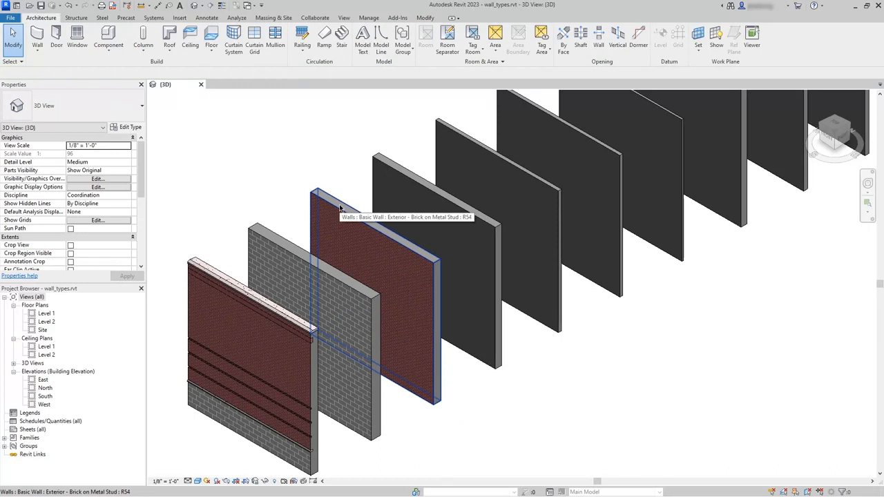
# - Open the structure of the Exterior - Brick and CMU on MTL. Stud wall and switch its preview to Section: Modify type attributes
pyautogui.moveTo(283, 171); pyautogui.dragTo(366, 119, button='middle')
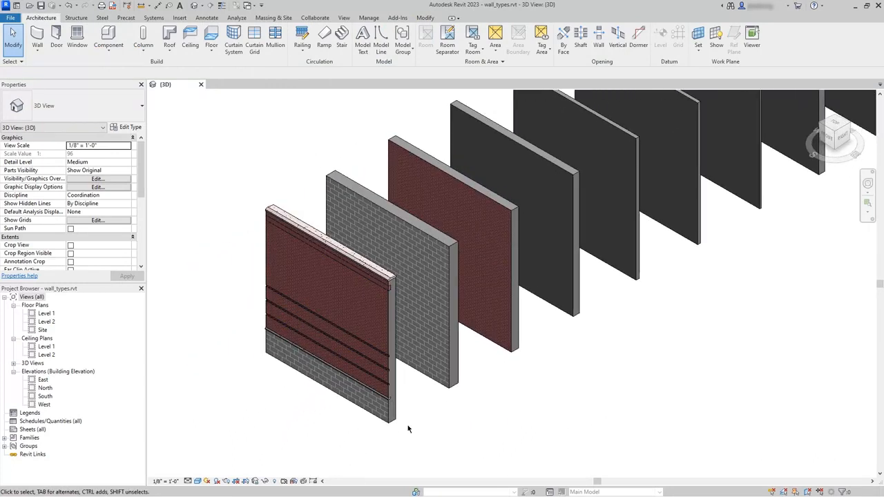
pyautogui.scroll(4, 408, 428)
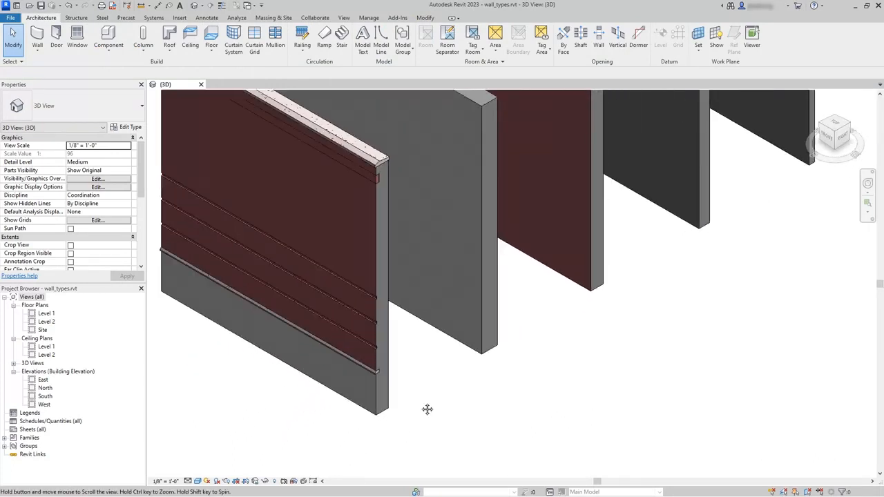
pyautogui.moveTo(426, 409); pyautogui.dragTo(463, 423, button='middle')
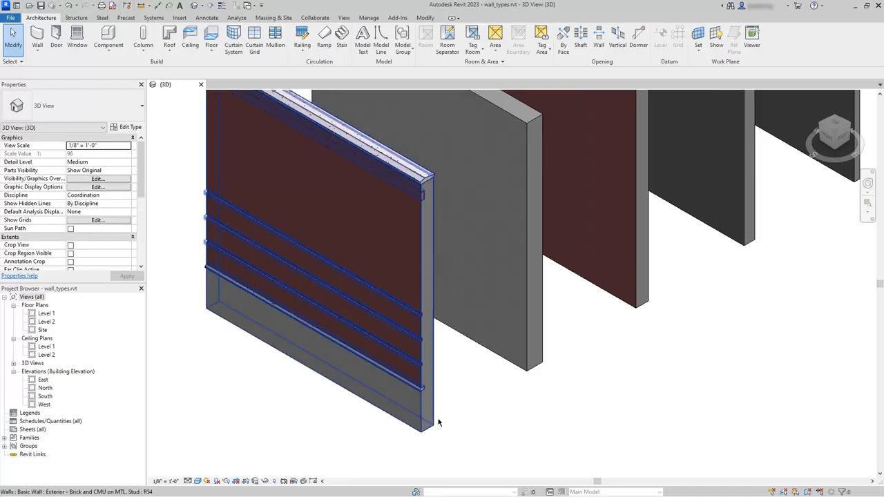
pyautogui.click(433, 396)
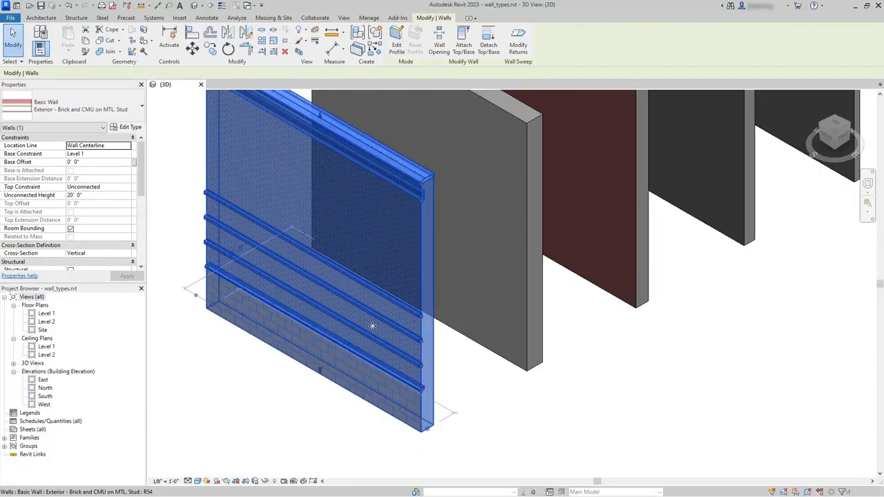
pyautogui.click(131, 127)
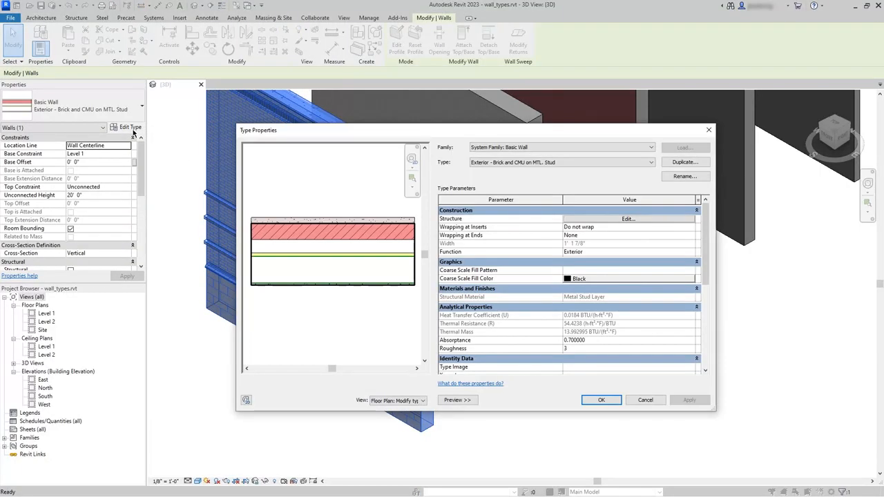
pyautogui.click(628, 218)
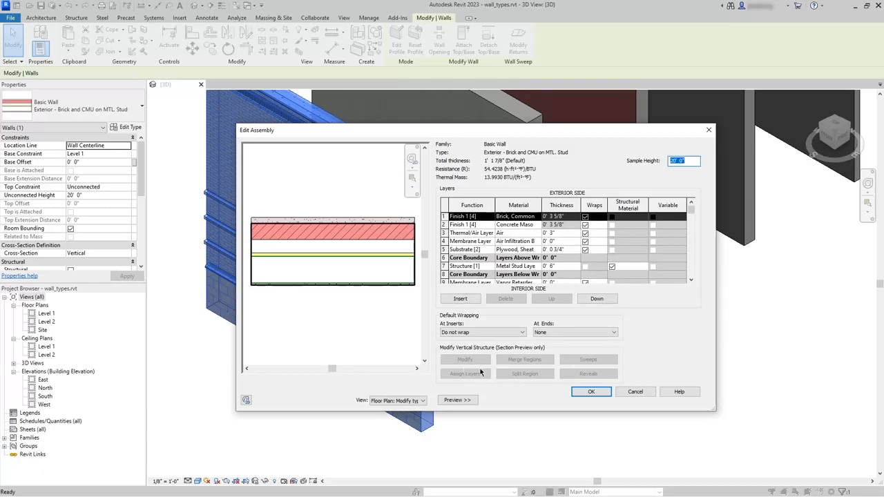
pyautogui.click(422, 400)
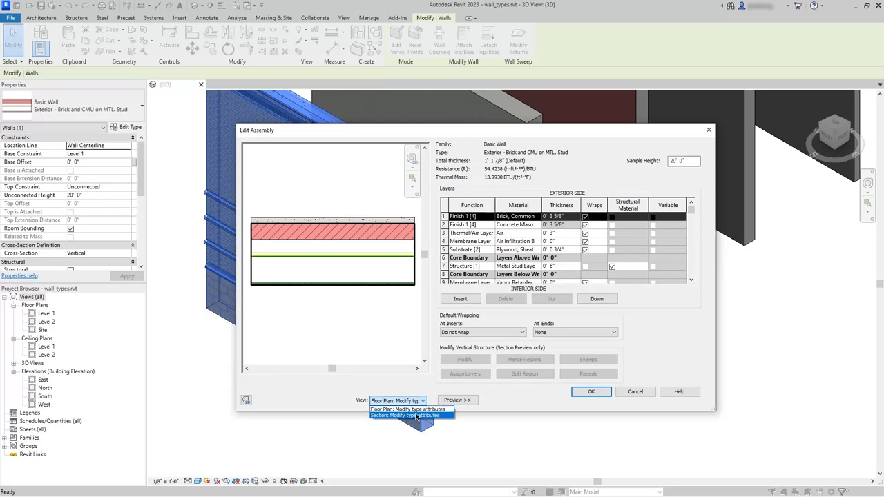
pyautogui.click(416, 415)
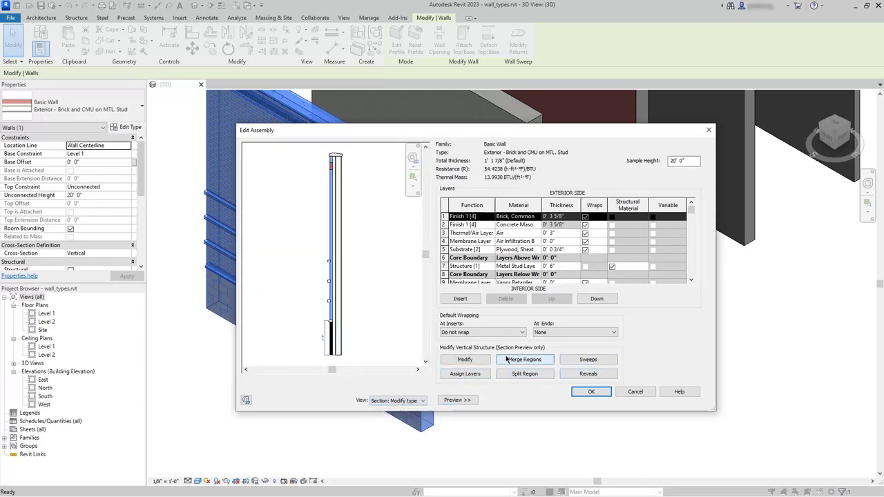
# - Review the parapet, brick and sill wall sweeps defined in the wall type against the section preview
pyautogui.click(575, 360)
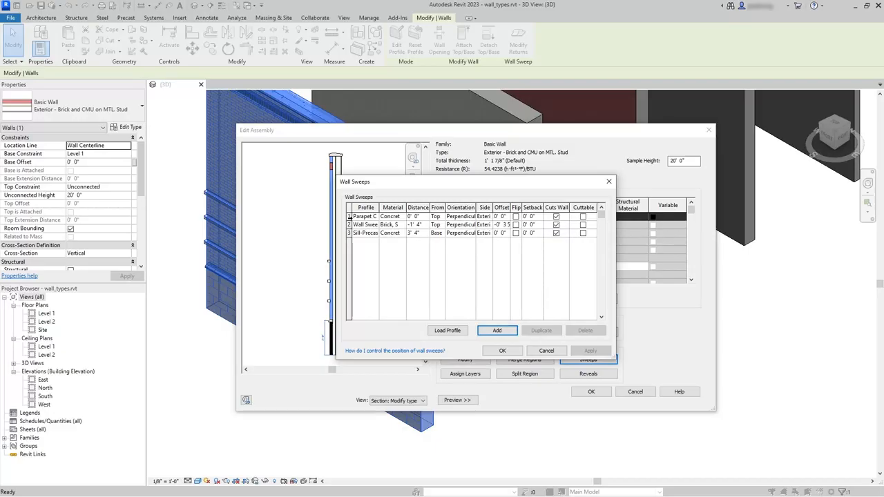
pyautogui.click(349, 217)
pyautogui.moveTo(368, 185); pyautogui.dragTo(388, 187)
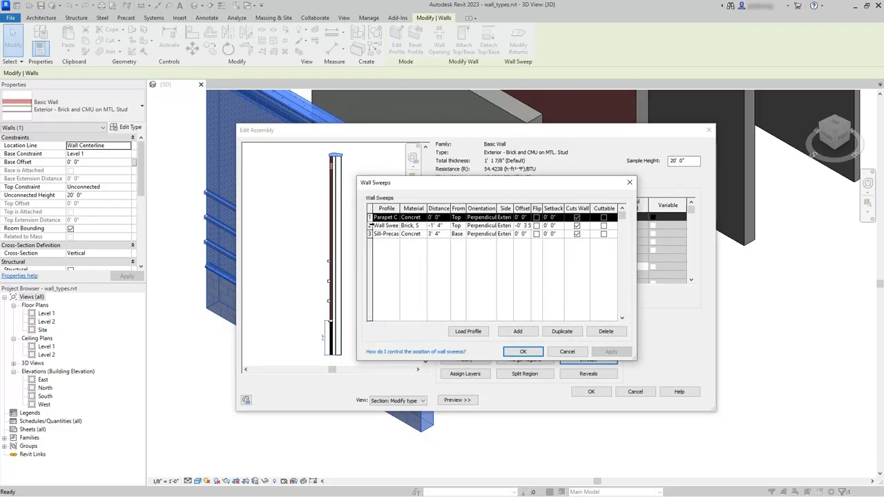
pyautogui.click(370, 226)
pyautogui.click(369, 234)
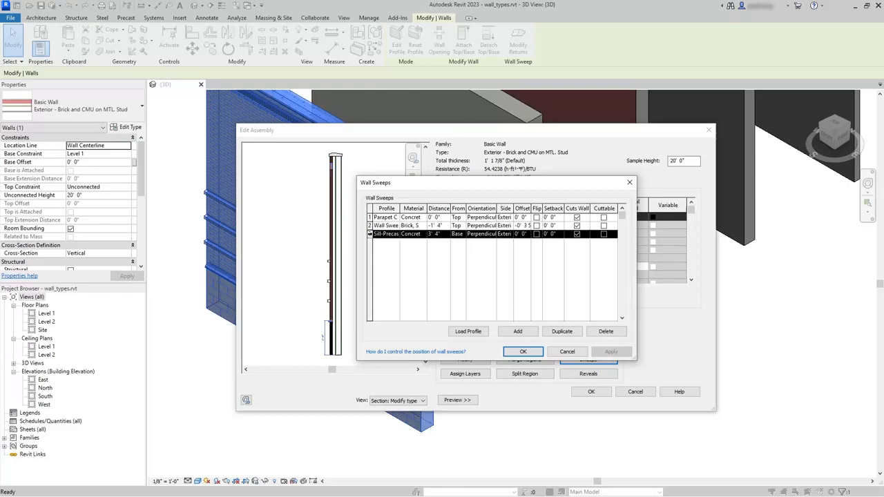
pyautogui.click(517, 351)
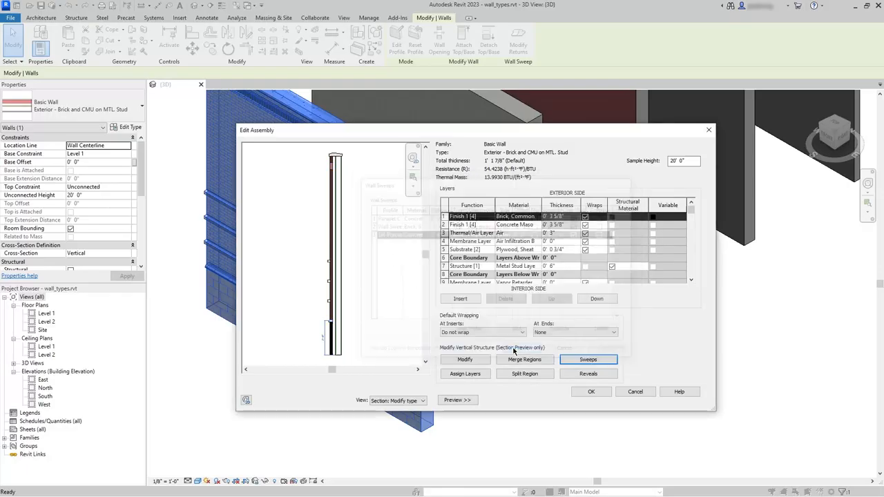
# - Review the Reveal-Brick Course reveals defined in the wall type against the section preview
pyautogui.click(588, 374)
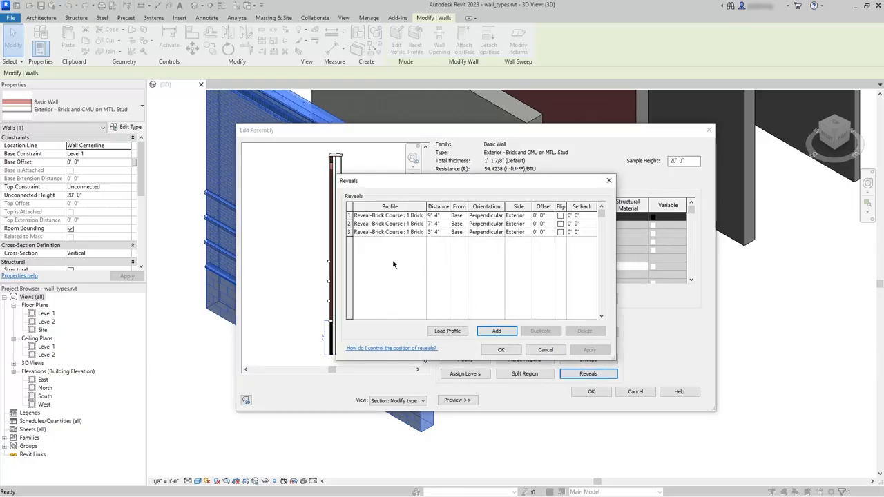
pyautogui.click(349, 215)
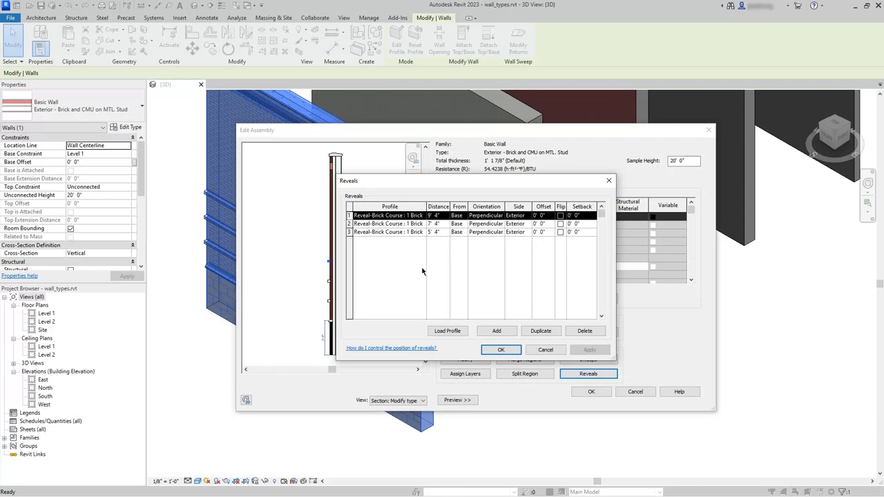
pyautogui.moveTo(449, 185); pyautogui.dragTo(465, 185)
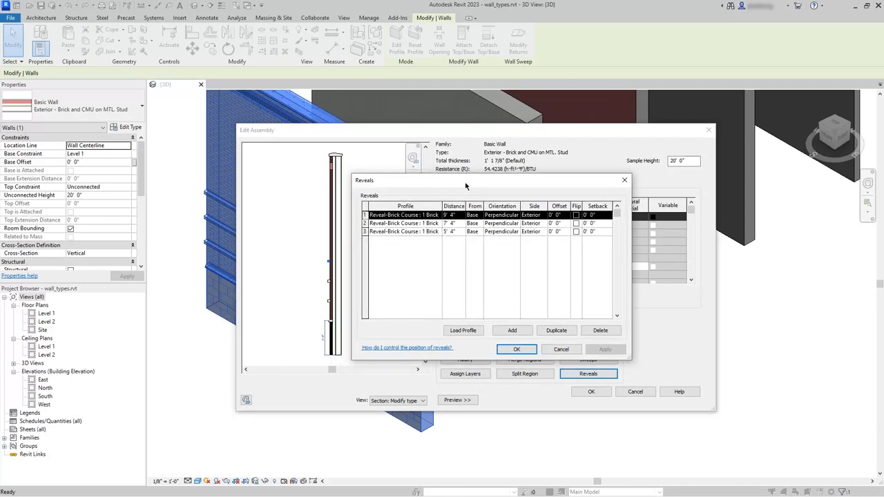
pyautogui.click(517, 349)
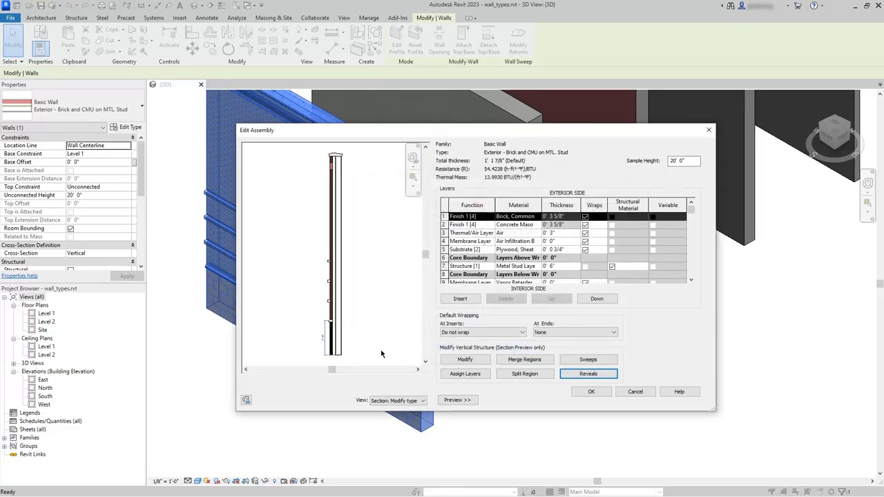
# - Unlock the base edge of the concrete masonry layer in the section preview, accept the assembly and type properties, and deselect the wall
pyautogui.scroll(5, 331, 360)
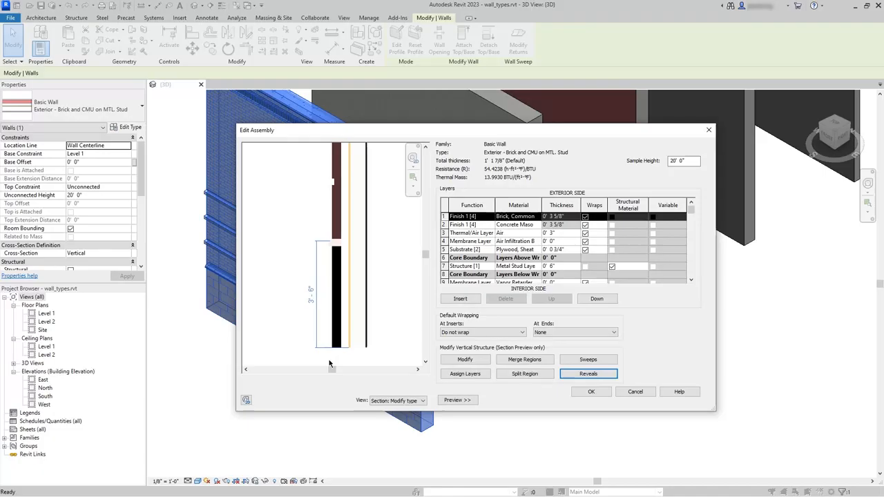
pyautogui.scroll(4, 350, 360)
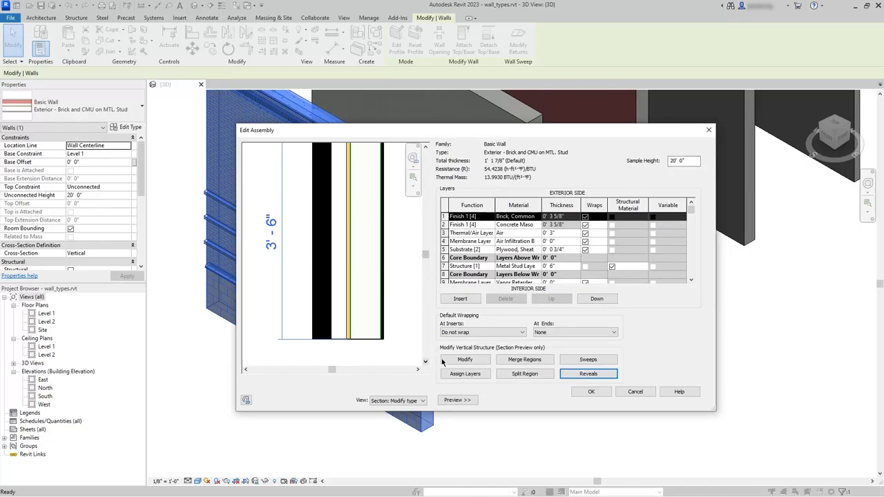
pyautogui.click(464, 360)
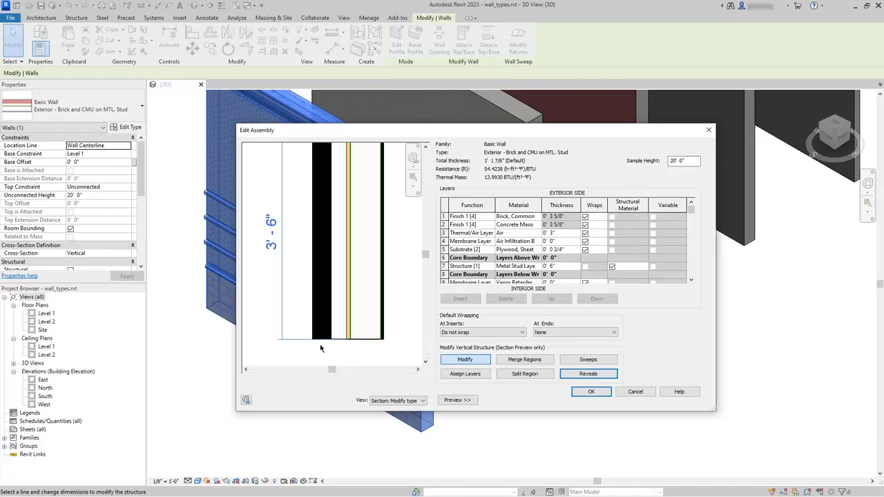
pyautogui.scroll(4, 320, 348)
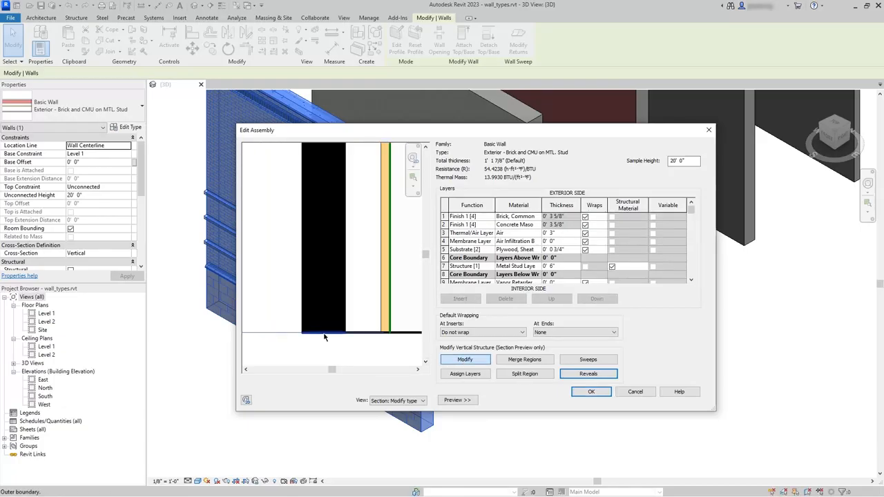
pyautogui.click(325, 336)
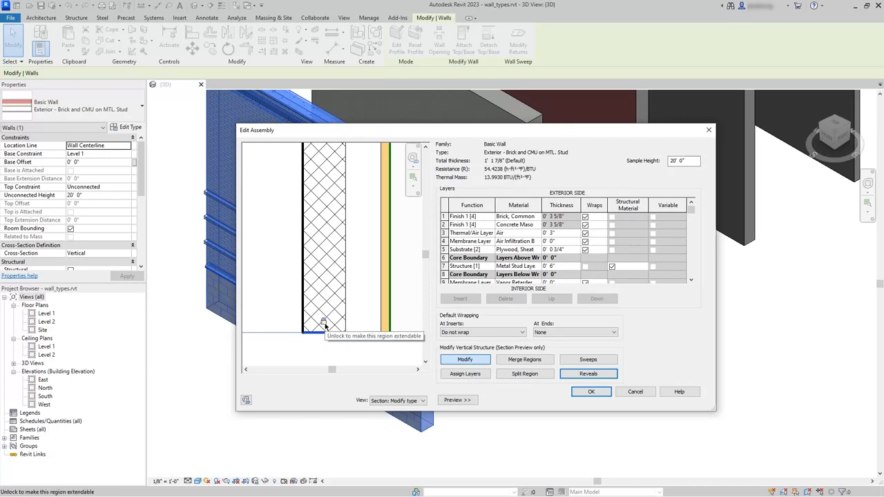
pyautogui.click(323, 323)
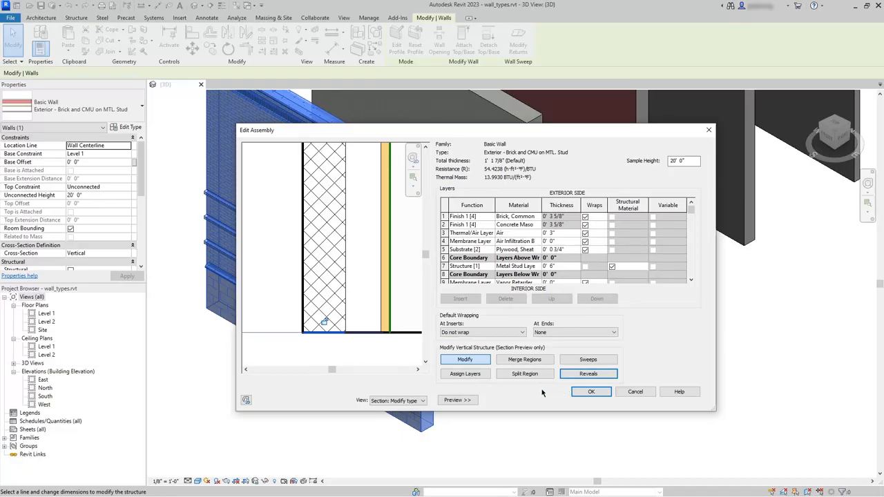
pyautogui.click(580, 393)
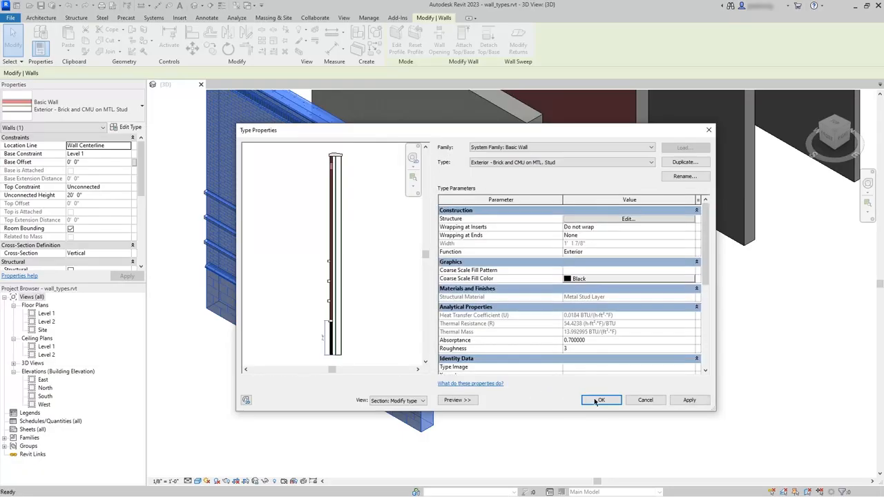
pyautogui.click(600, 400)
pyautogui.click(566, 423)
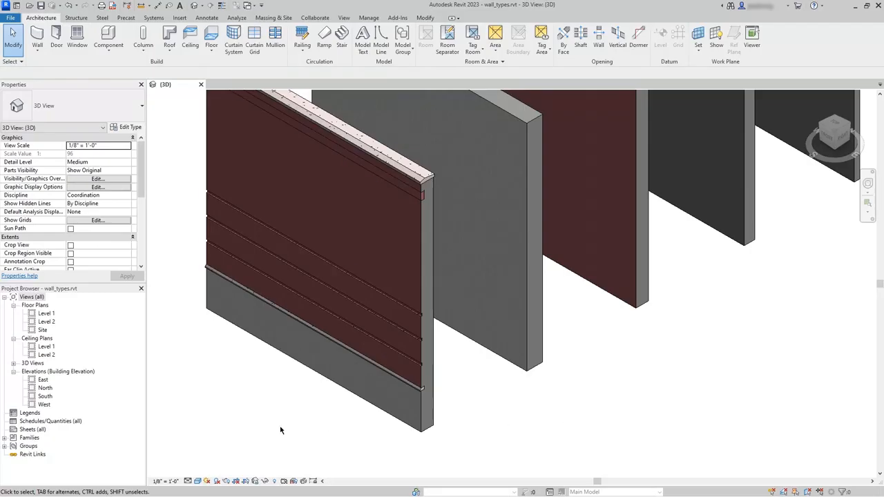
# - In the West elevation, raise the unlocked masonry layer's base about 2' above Level 1 on the Brick and CMU wall
pyautogui.doubleClick(43, 404)
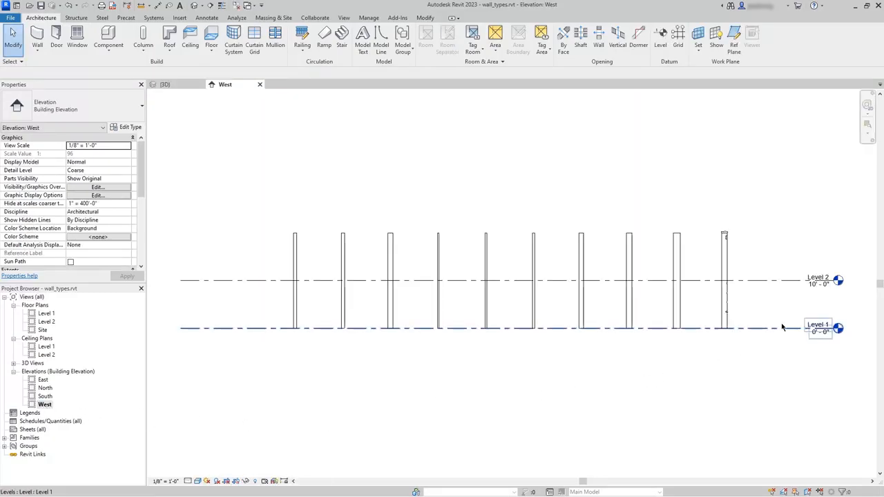
pyautogui.scroll(3, 782, 321)
pyautogui.scroll(1, 781, 322)
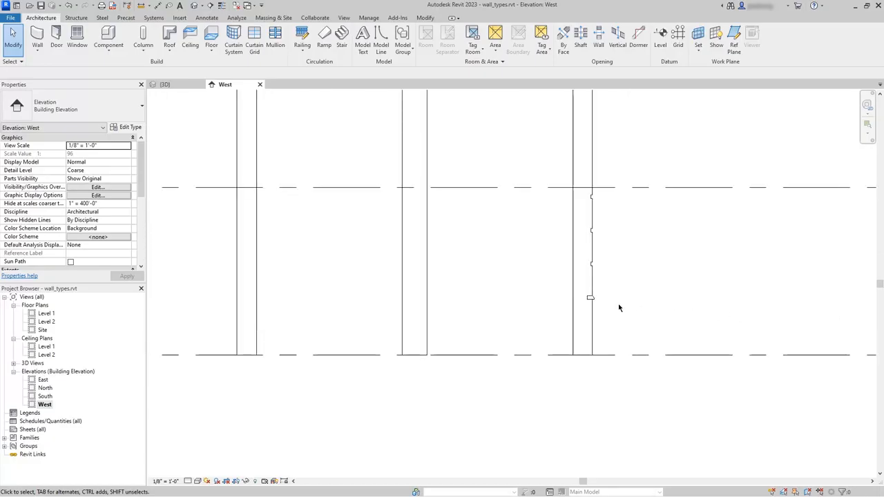
pyautogui.click(593, 309)
pyautogui.scroll(2, 617, 338)
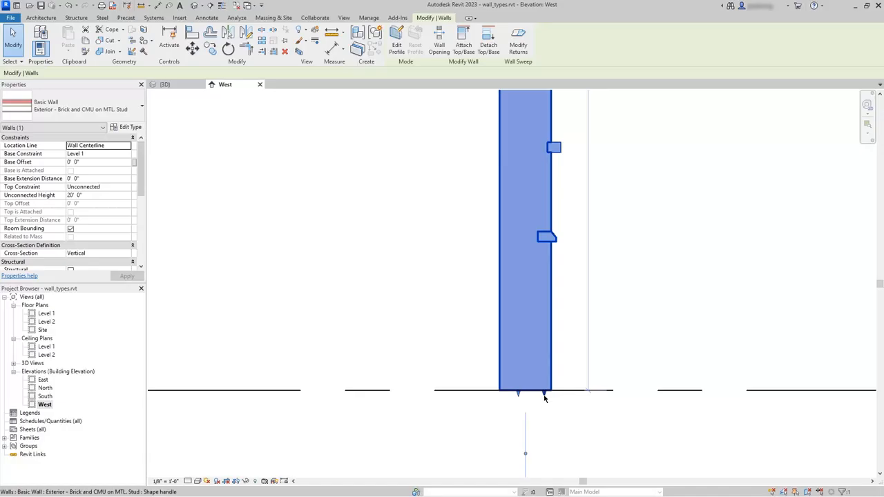
pyautogui.moveTo(545, 395); pyautogui.dragTo(550, 309)
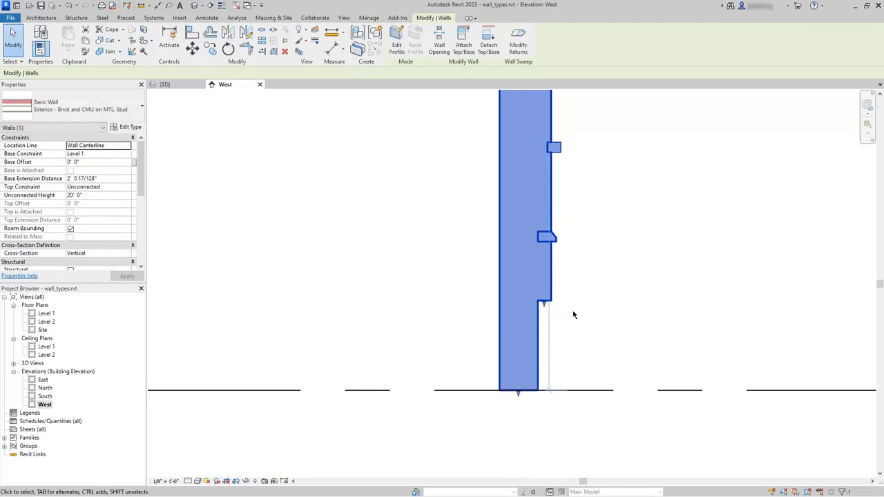
pyautogui.click(575, 313)
# - Select the neighbouring Exterior - CMU on Mtl. Stud wall and compare its base shape handles with those of the Brick and CMU wall
pyautogui.scroll(-2, 598, 344)
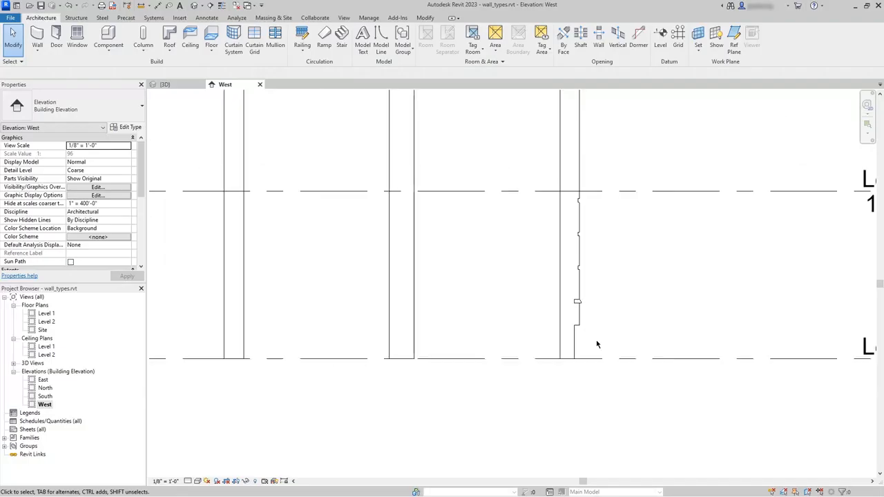
pyautogui.click(404, 355)
pyautogui.scroll(3, 403, 357)
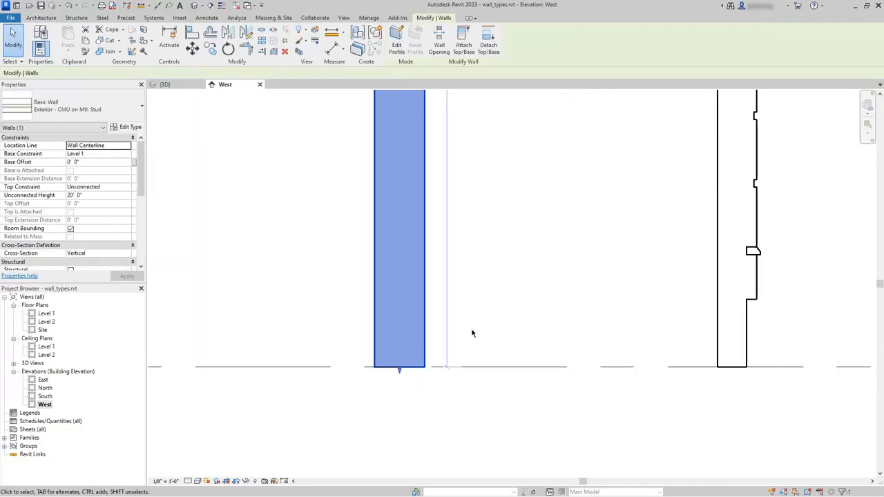
pyautogui.click(535, 305)
# - Reopen the structure of the Exterior - Brick and CMU on MTL. Stud wall and start modifying the layer bases in its section preview
pyautogui.moveTo(662, 305); pyautogui.dragTo(495, 297, button='middle')
pyautogui.click(566, 295)
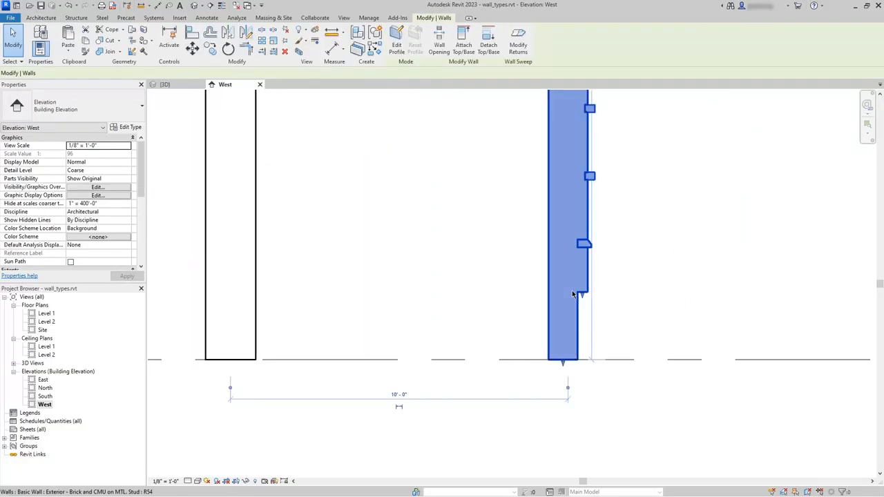
pyautogui.scroll(2, 601, 305)
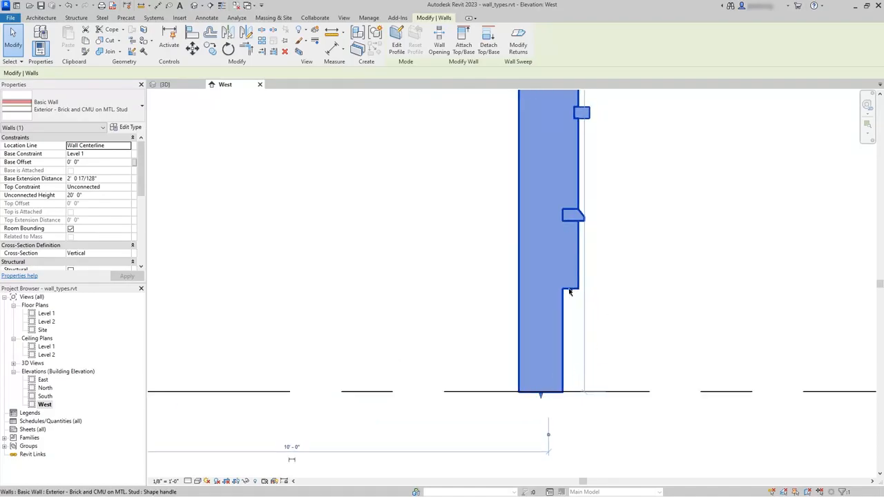
pyautogui.click(127, 127)
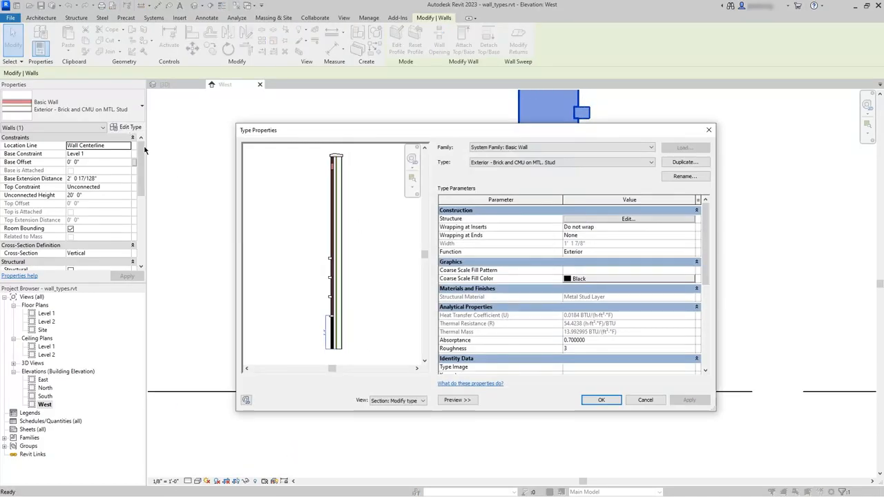
pyautogui.click(612, 222)
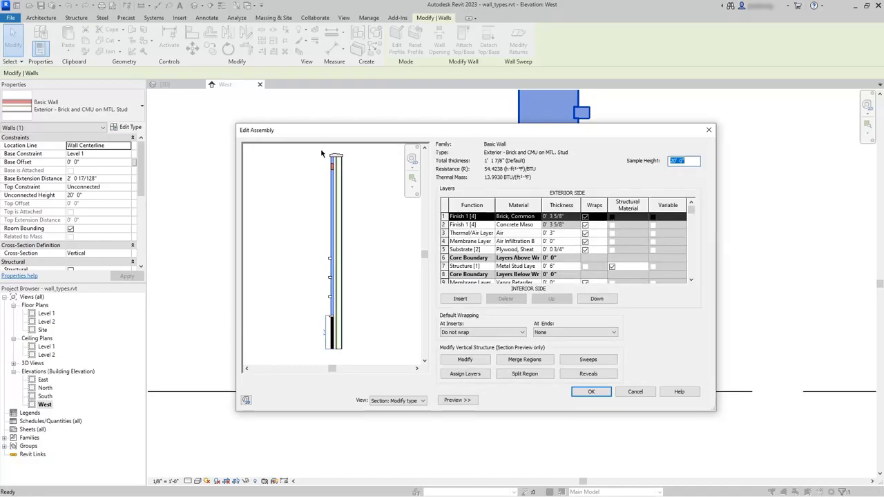
pyautogui.scroll(5, 332, 357)
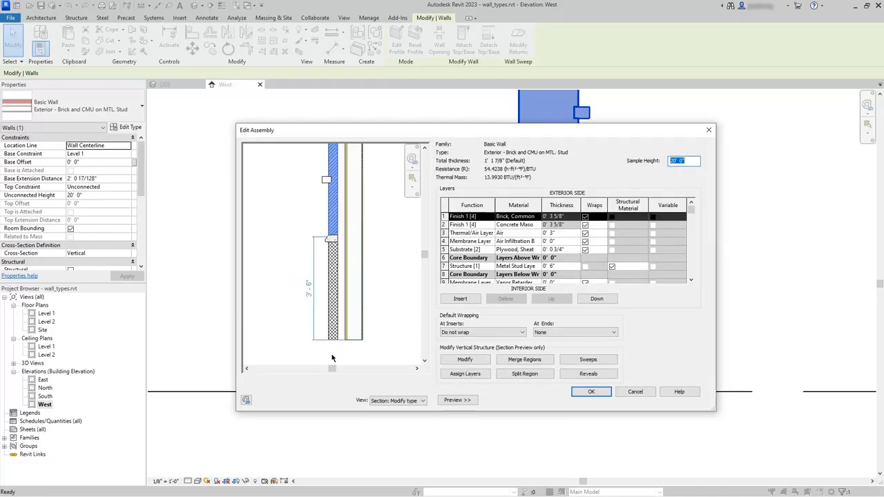
pyautogui.moveTo(368, 353); pyautogui.dragTo(359, 353, button='middle')
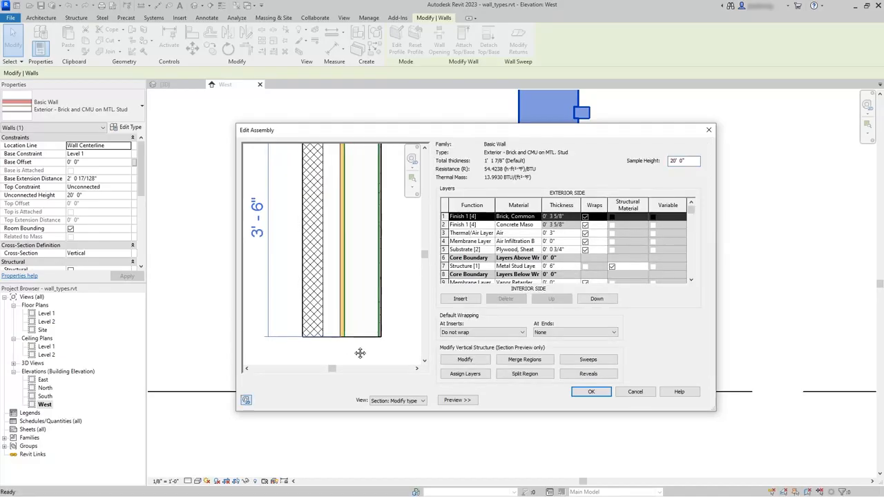
pyautogui.click(464, 362)
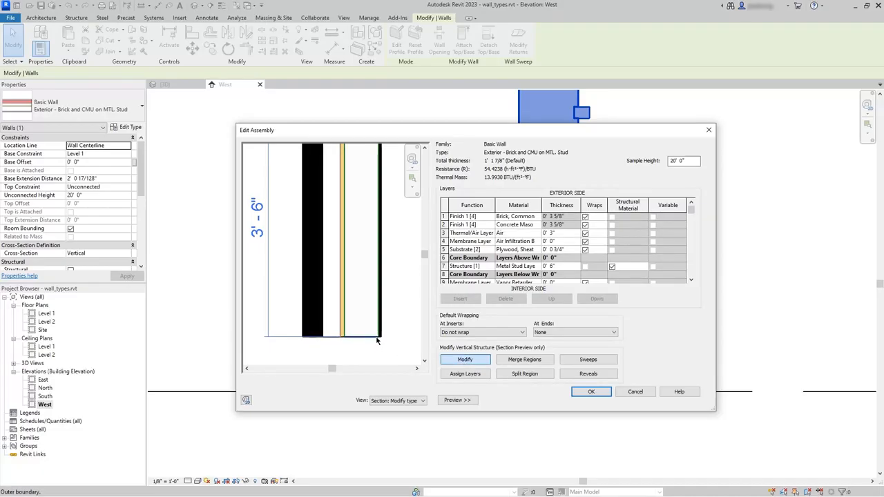
# - Try to unlock the base of another layer that is not adjacent to the unlocked masonry layer
pyautogui.scroll(2, 367, 341)
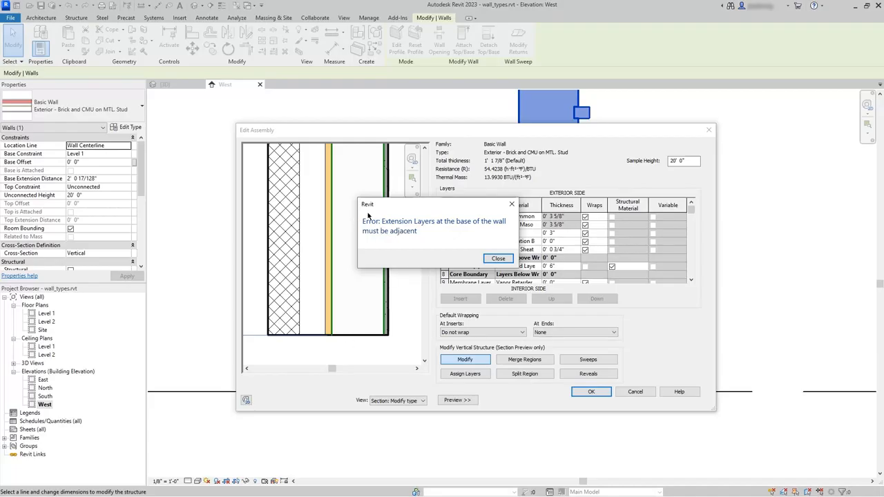
pyautogui.click(498, 260)
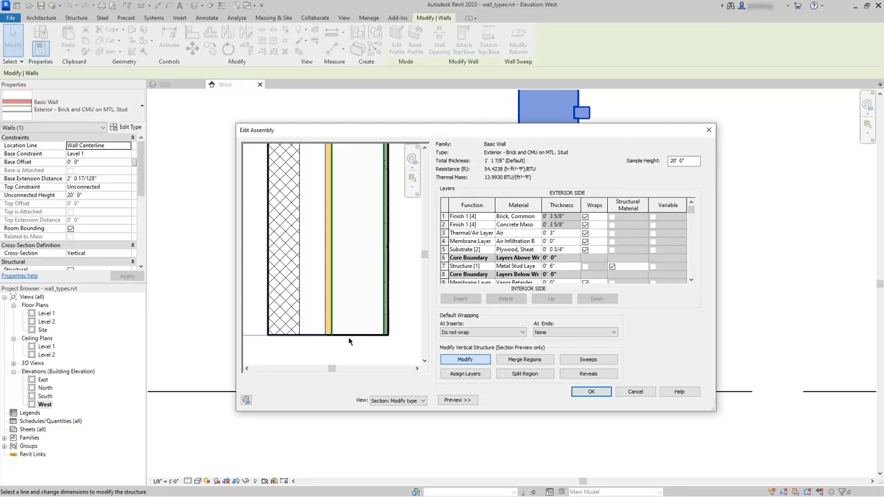
pyautogui.scroll(3, 315, 343)
pyautogui.scroll(-2, 328, 339)
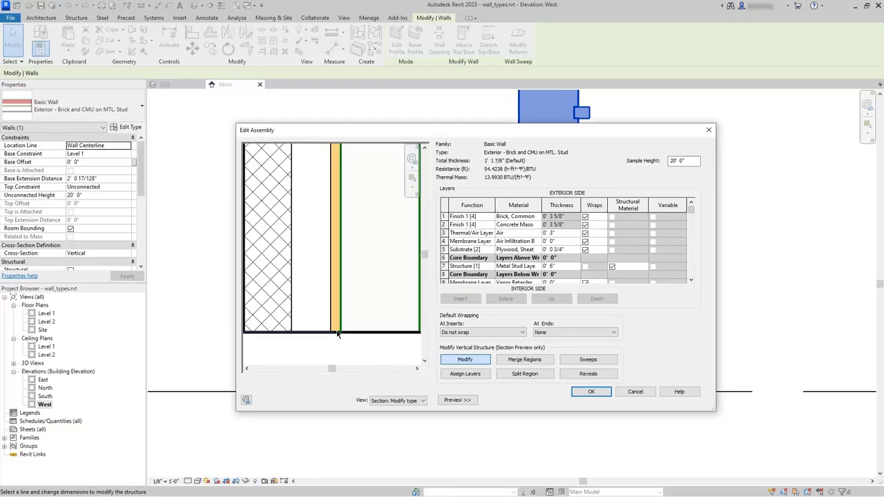
pyautogui.scroll(-2, 337, 335)
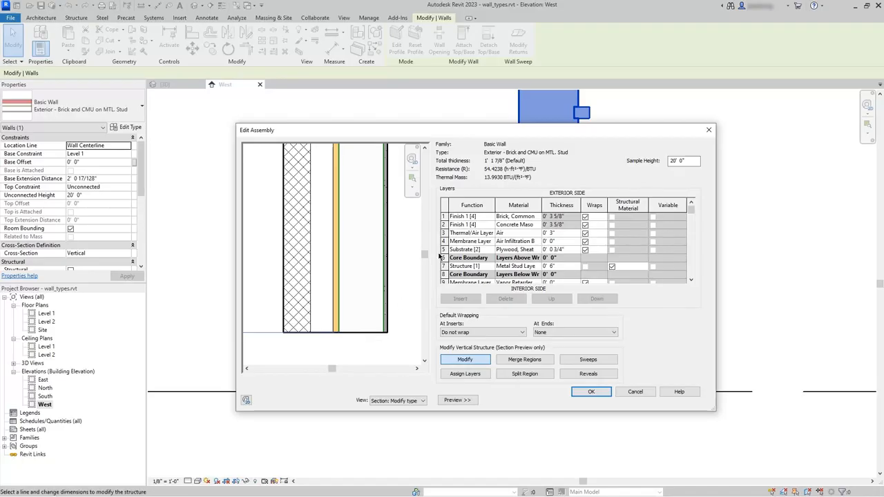
# - Lock the masonry layer's base, make the metal stud layer's base extendable instead, and accept the assembly and type properties
pyautogui.click(297, 335)
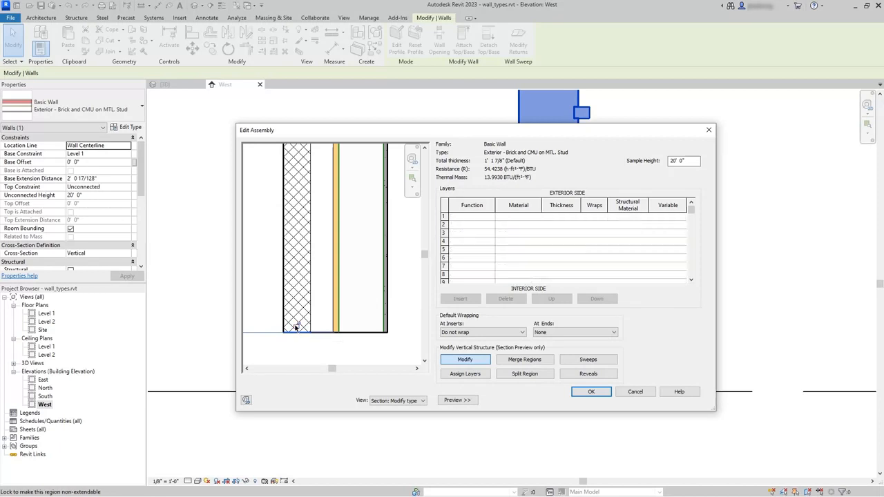
pyautogui.scroll(-2, 327, 347)
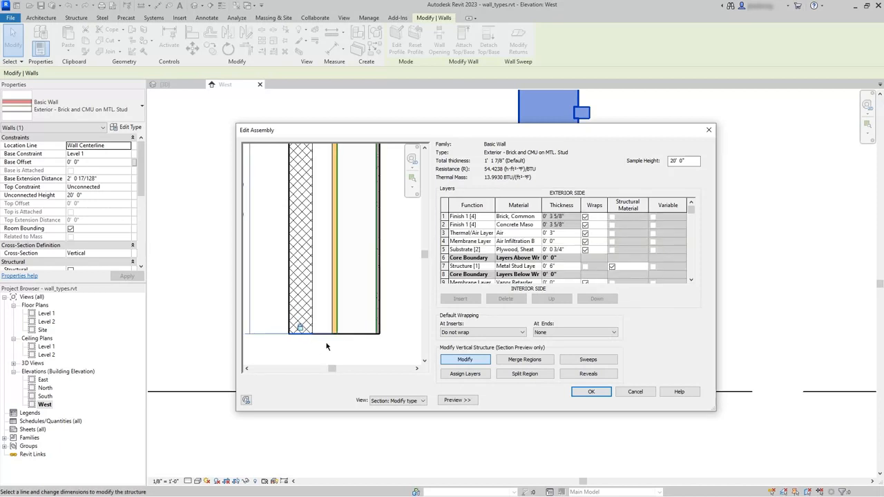
pyautogui.click(581, 392)
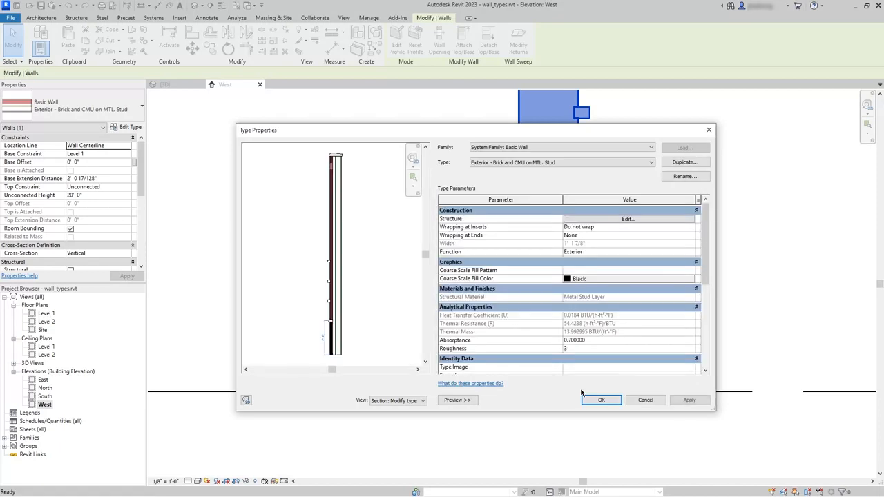
pyautogui.click(587, 400)
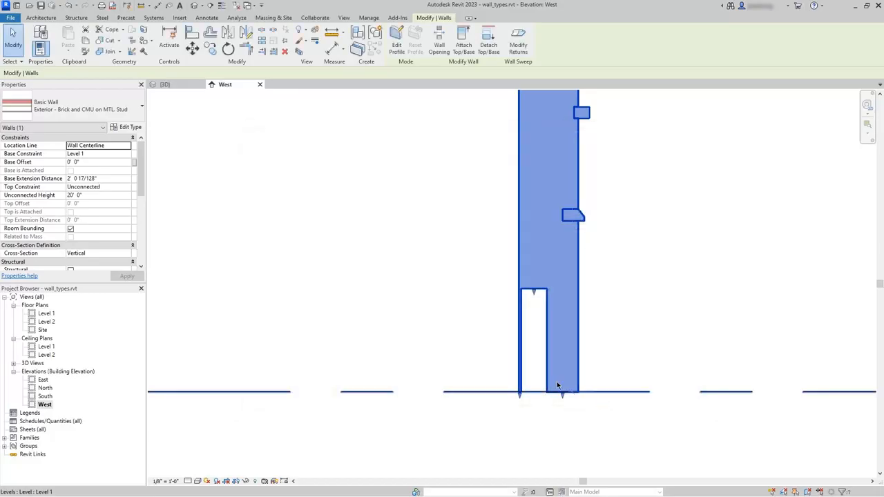
pyautogui.click(464, 323)
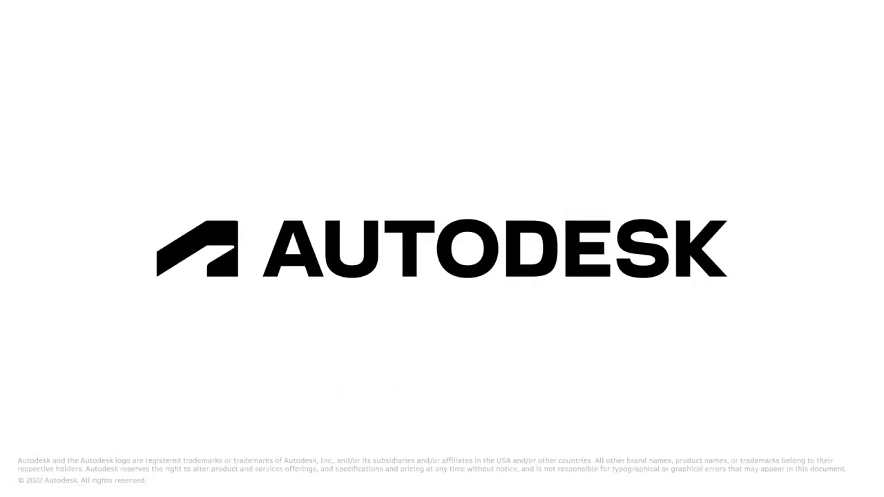